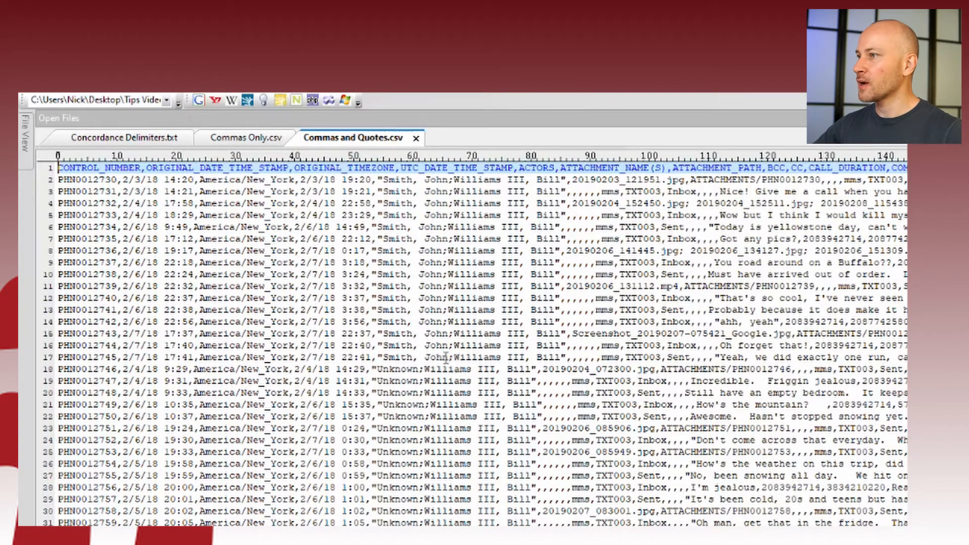
Select and review line 16's quoted actors value, then bring up Commas Only.csv
click(526, 345)
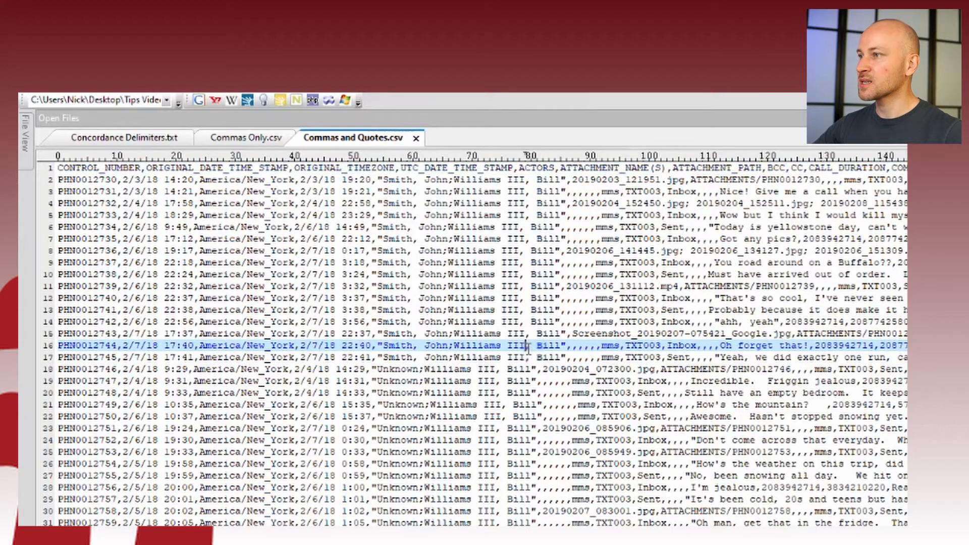
click(565, 346)
drag(566, 345, 378, 345)
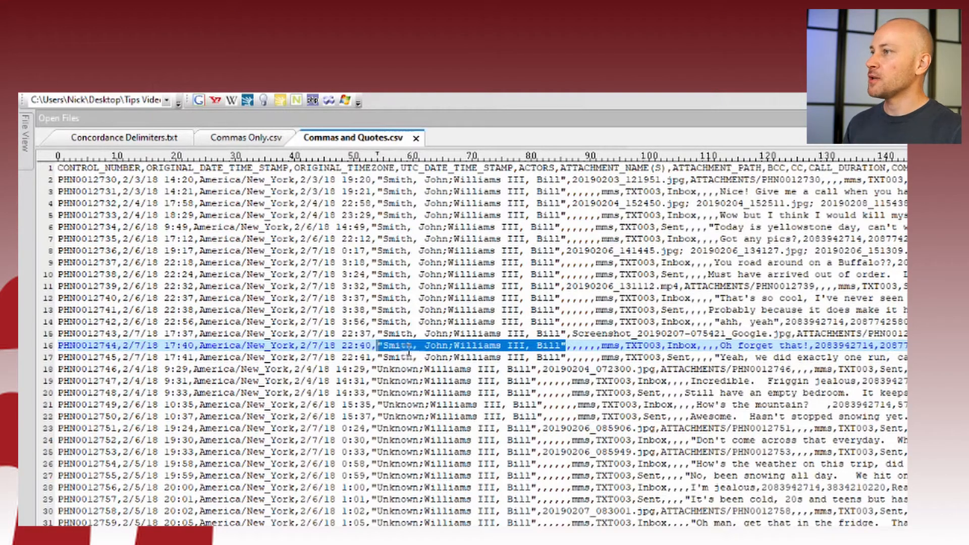
click(529, 346)
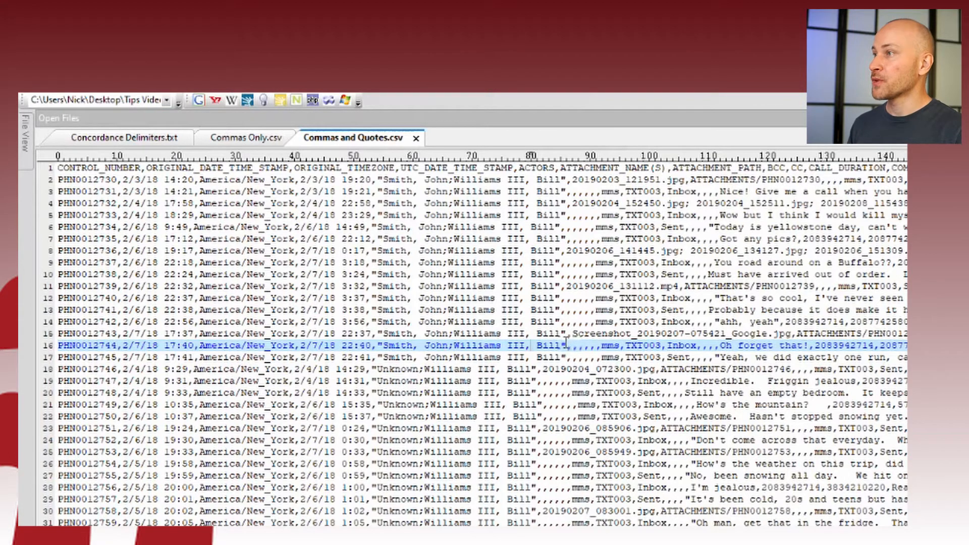
click(246, 139)
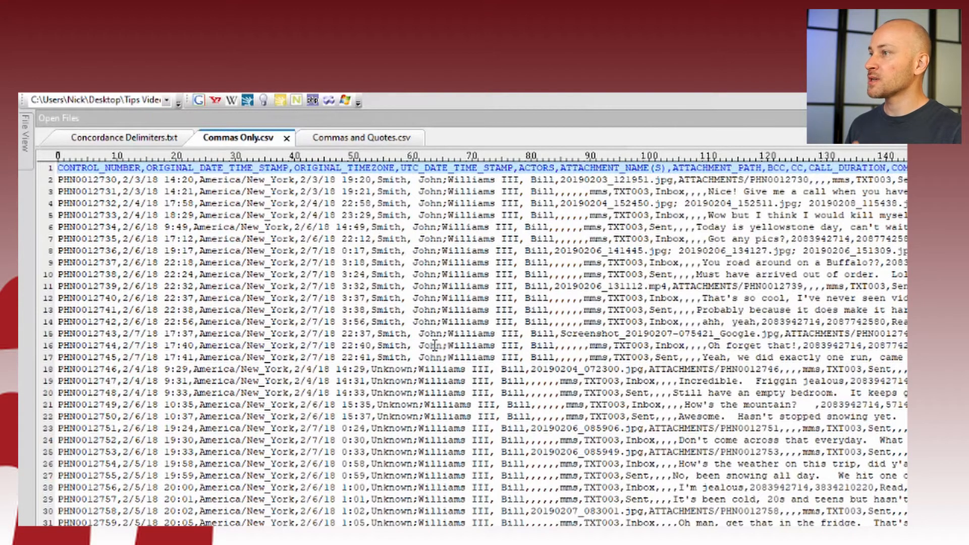
Compare line 16's unquoted actors value, then open Commas Only.csv in Excel from File Explorer
drag(371, 345, 542, 345)
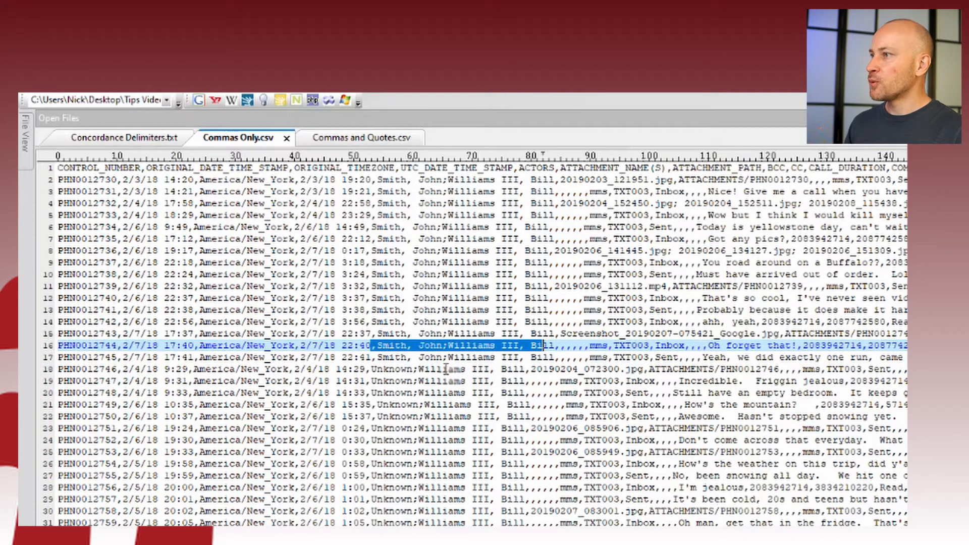
click(417, 370)
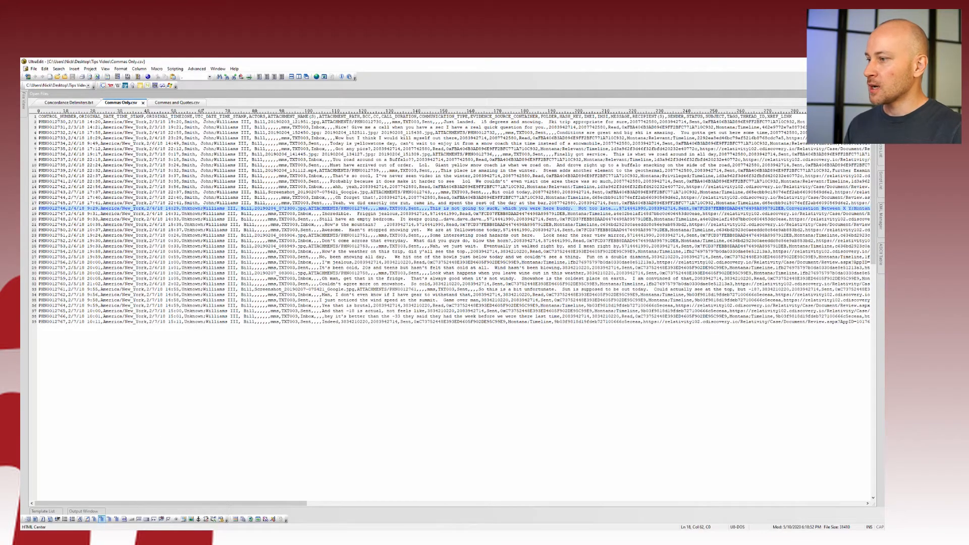
key(alt+Tab)
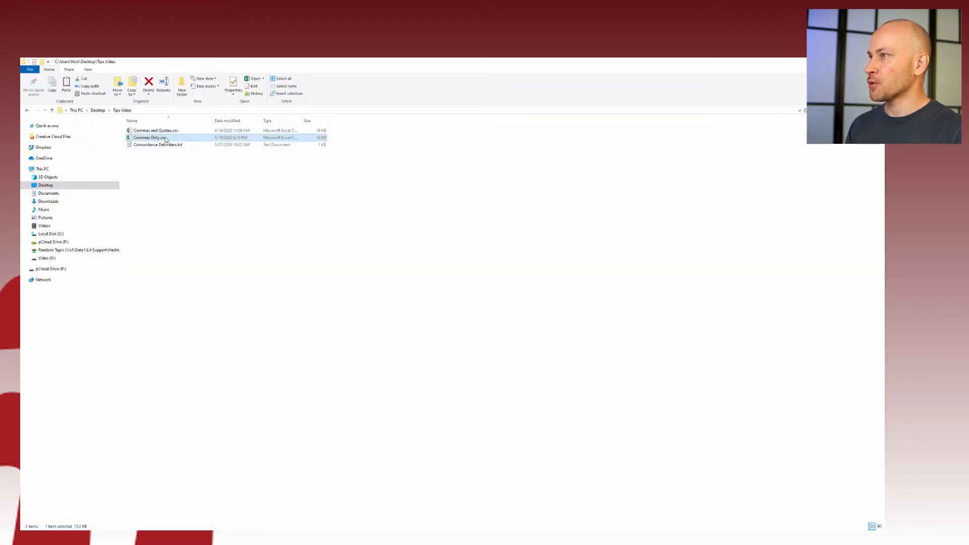
double_click(149, 138)
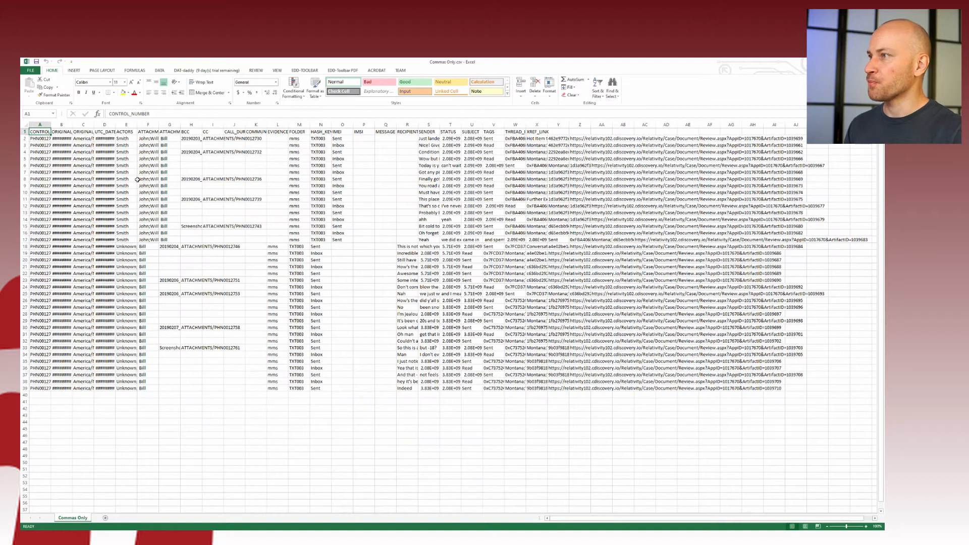
AutoFit all columns and widen ACTORS and ATTACHMENT_NAME(S) to inspect the split actor names
click(26, 124)
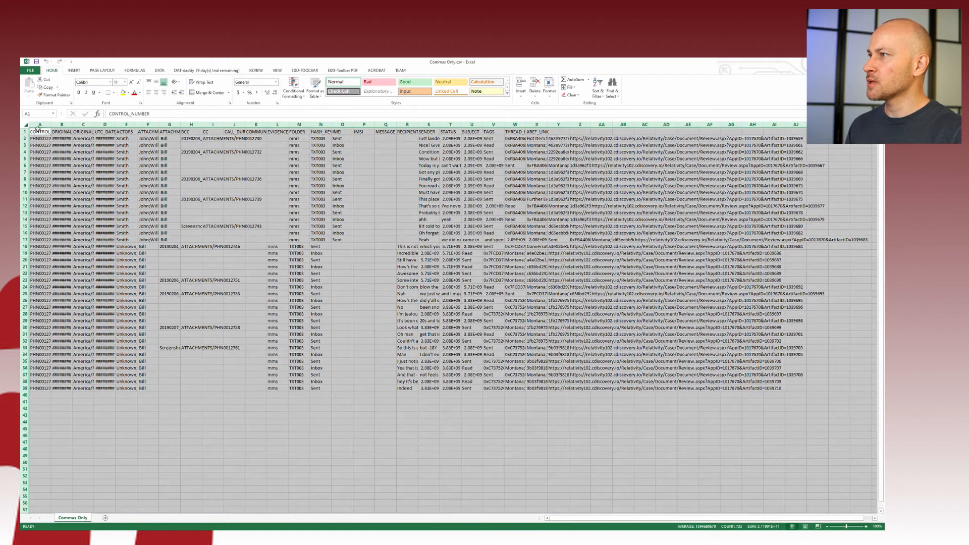
double_click(72, 124)
click(224, 212)
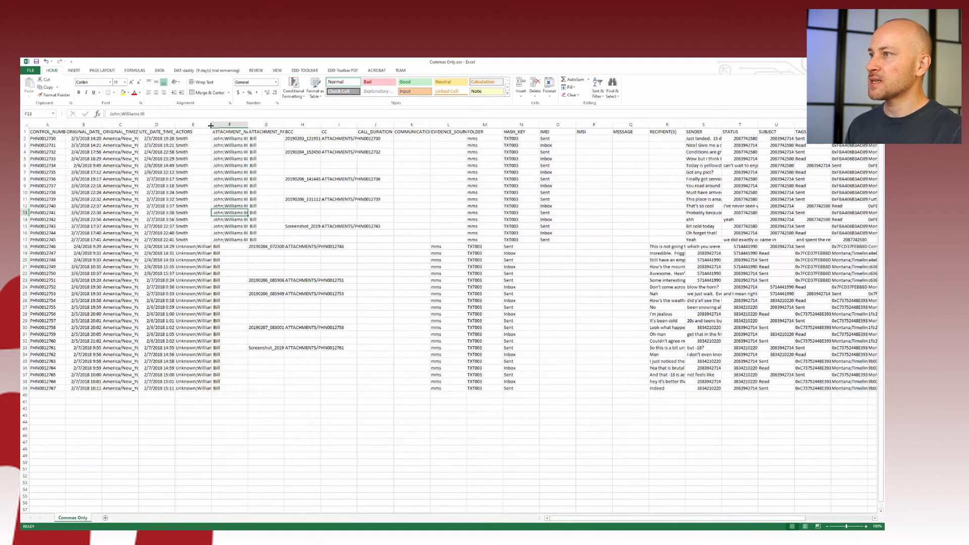
drag(211, 125, 337, 126)
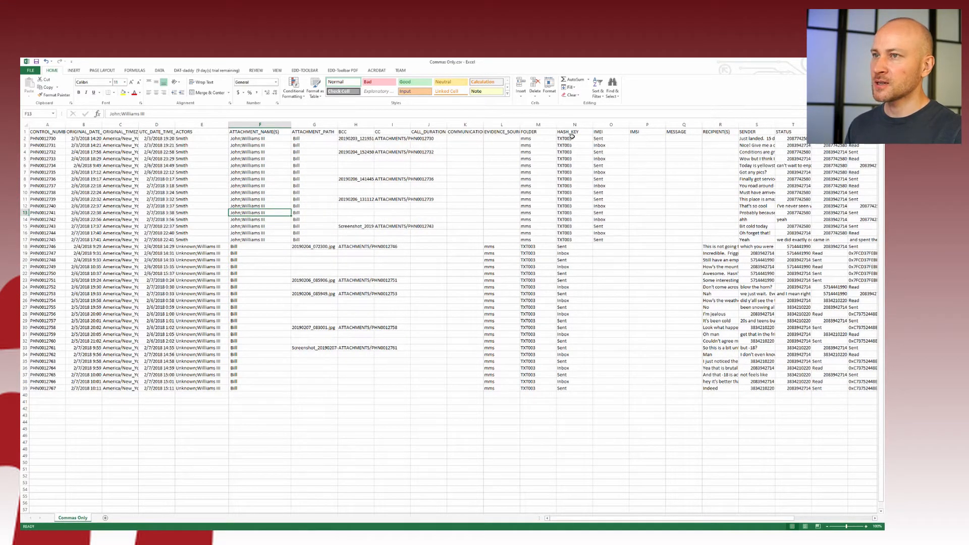
drag(572, 138, 529, 368)
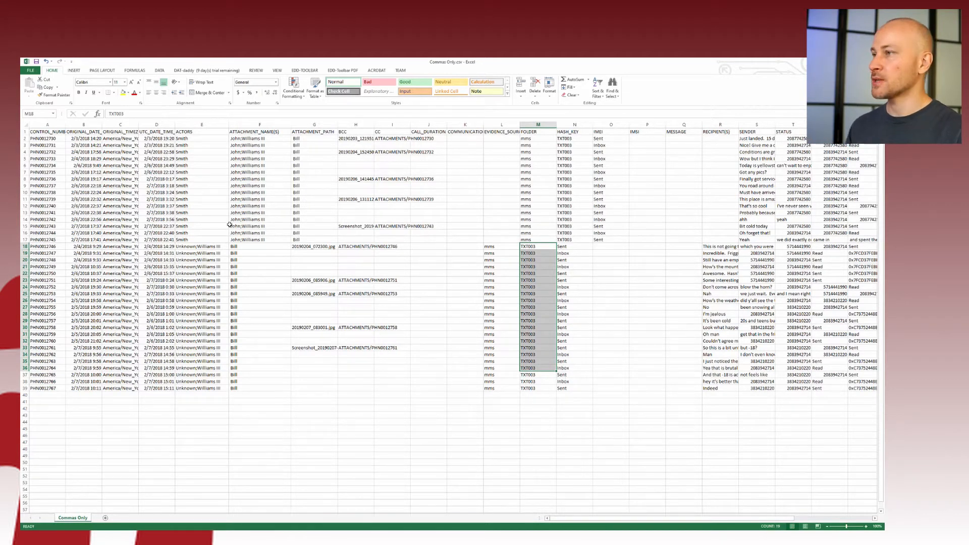
click(196, 138)
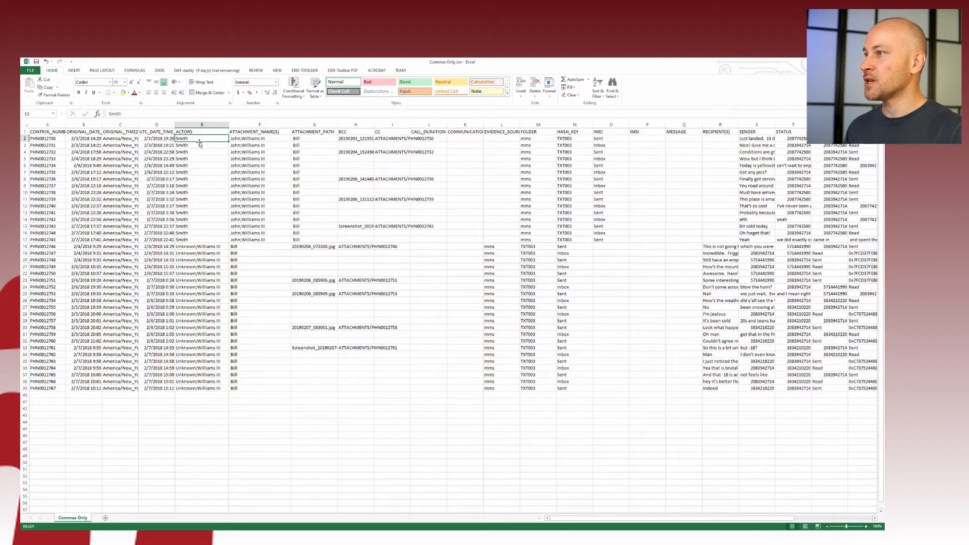
Rejoin E2's actors by appending the remaining names plus ', Bill', copy it through E17, and widen column E
click(265, 139)
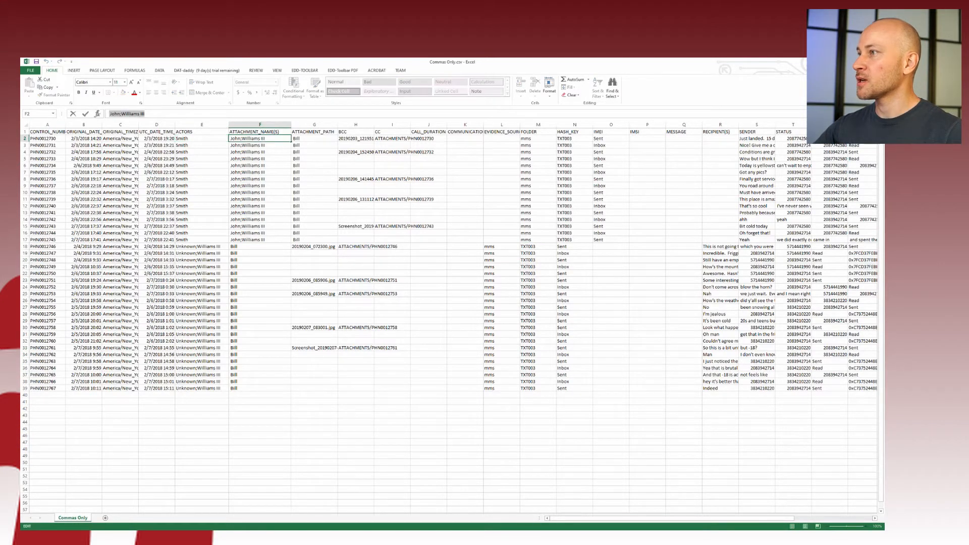
click(183, 145)
double_click(194, 138)
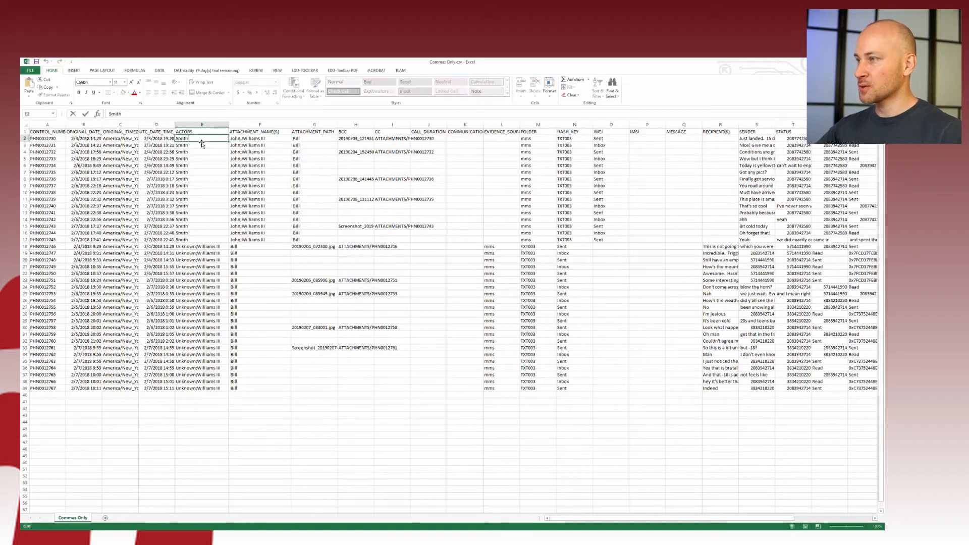
text(,)
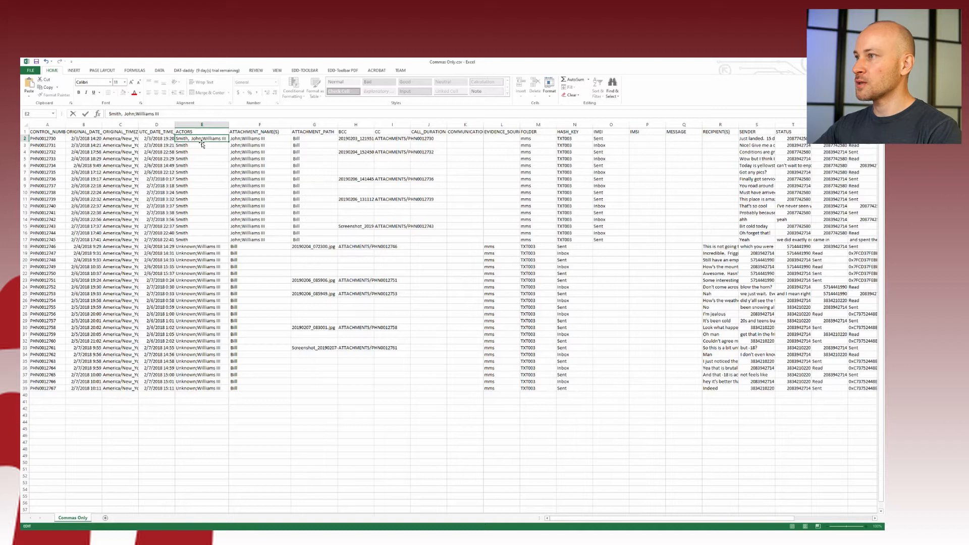
text(, Bi)
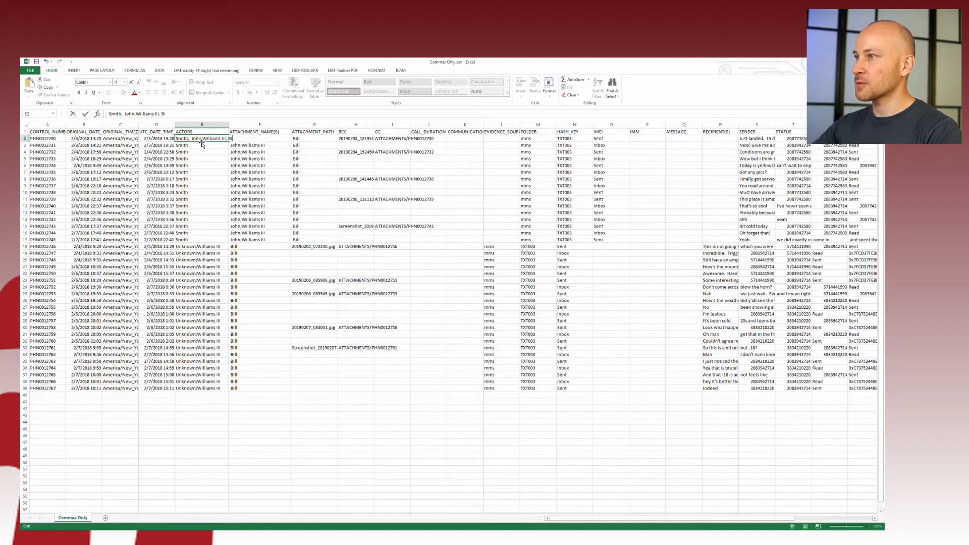
text(ll)
key(Return)
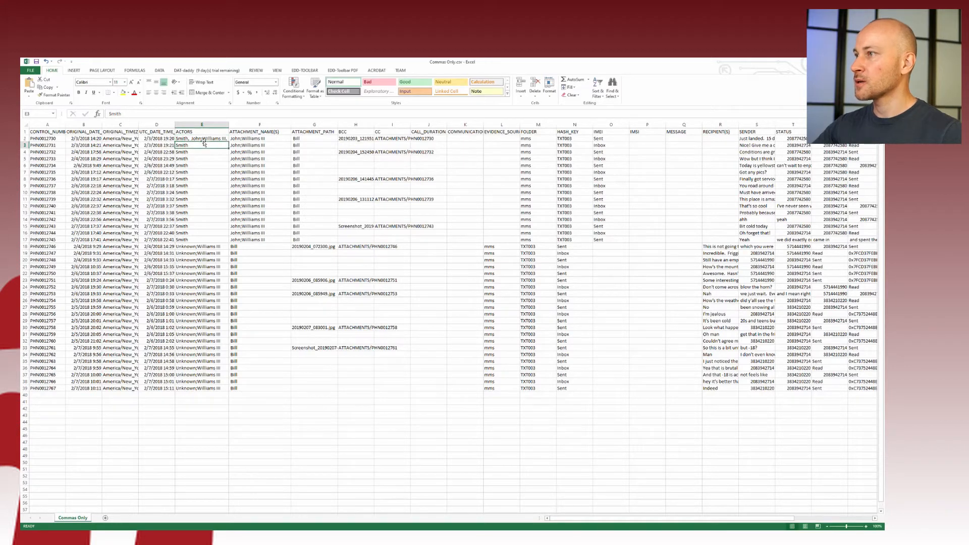
click(205, 138)
key(ctrl+c)
shift+click(202, 239)
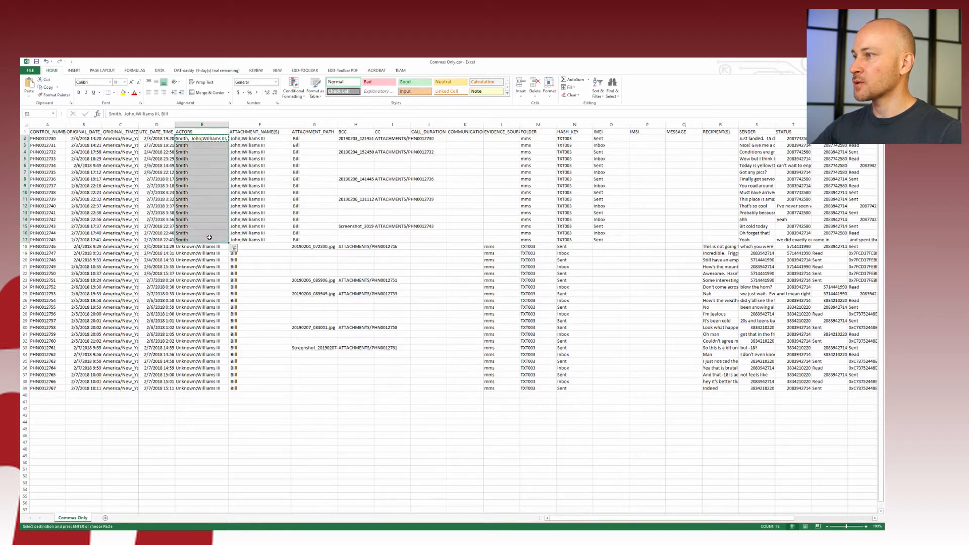
drag(229, 124, 264, 124)
Append ', Bill' to E18's actors and paste the combined value down through E39
click(237, 247)
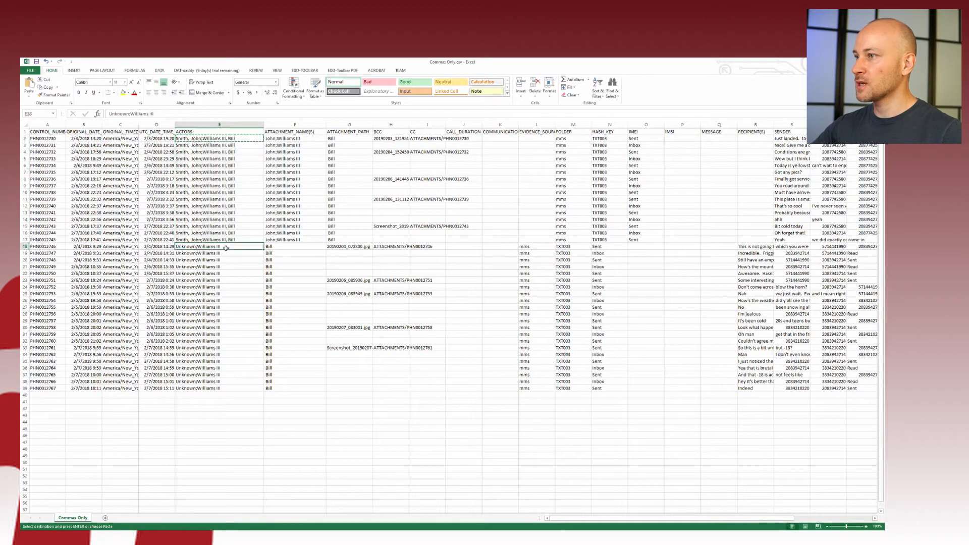
double_click(283, 247)
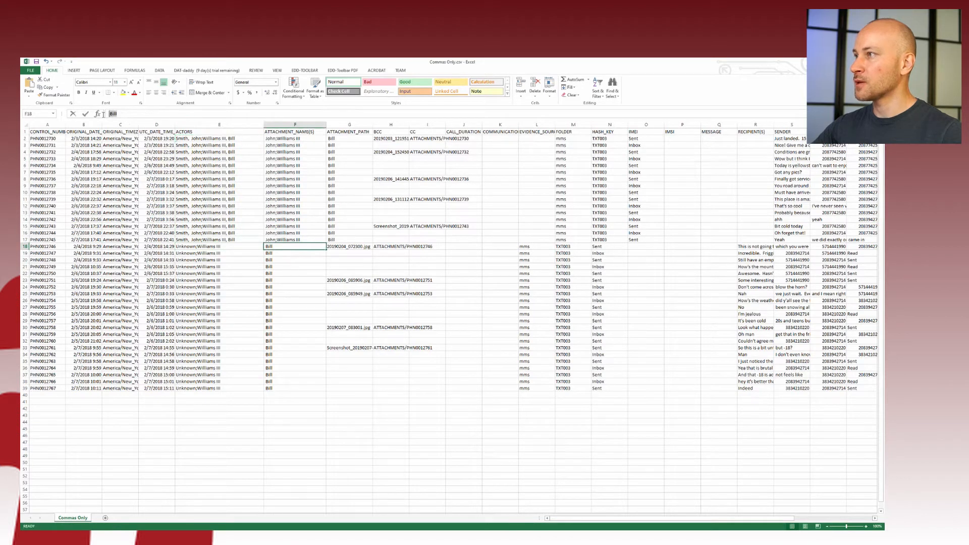
double_click(227, 247)
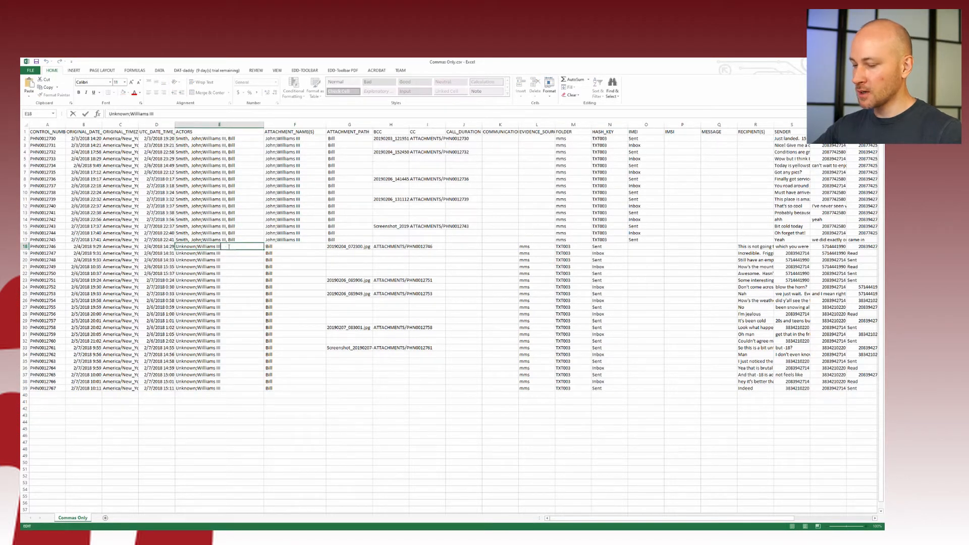
text(,)
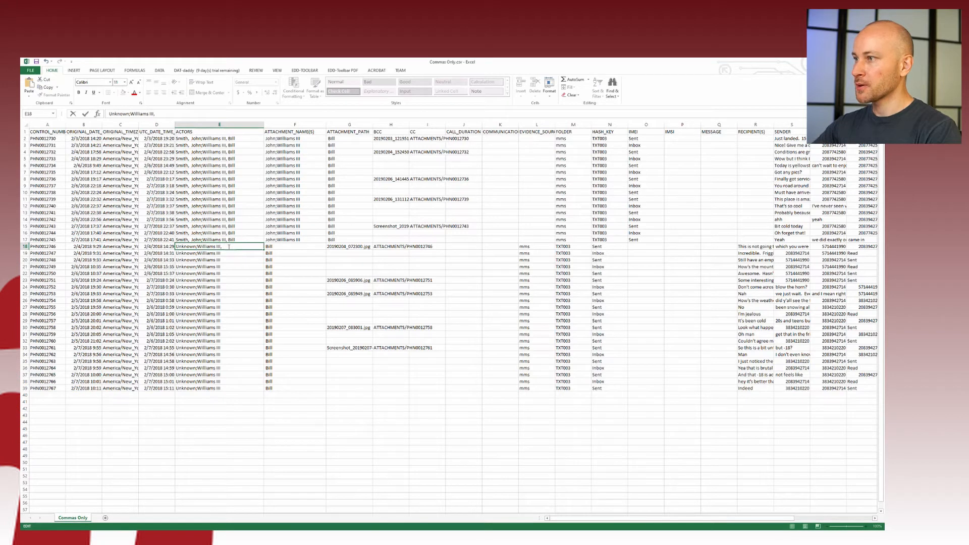
text( Bill)
key(Return)
click(238, 247)
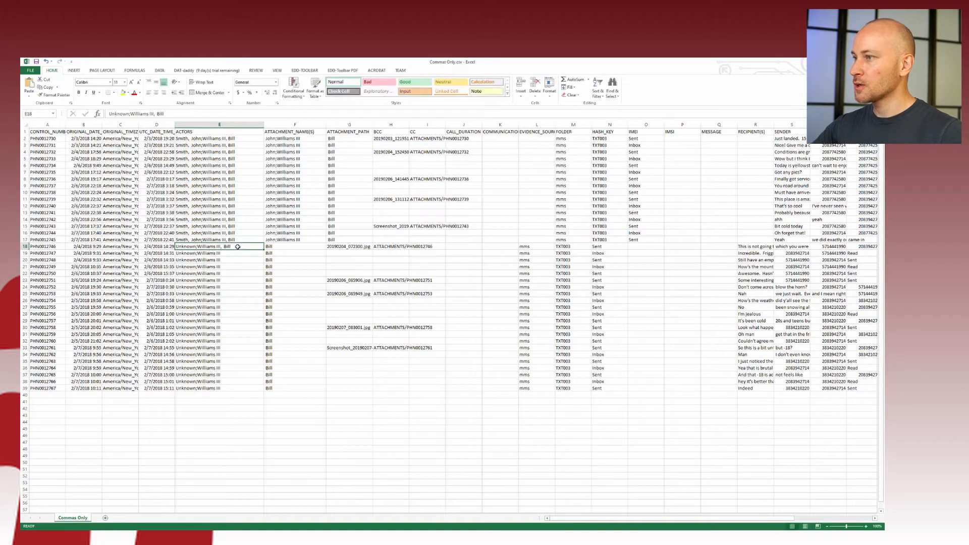
key(ctrl+c)
drag(238, 246, 238, 389)
key(ctrl+v)
click(313, 268)
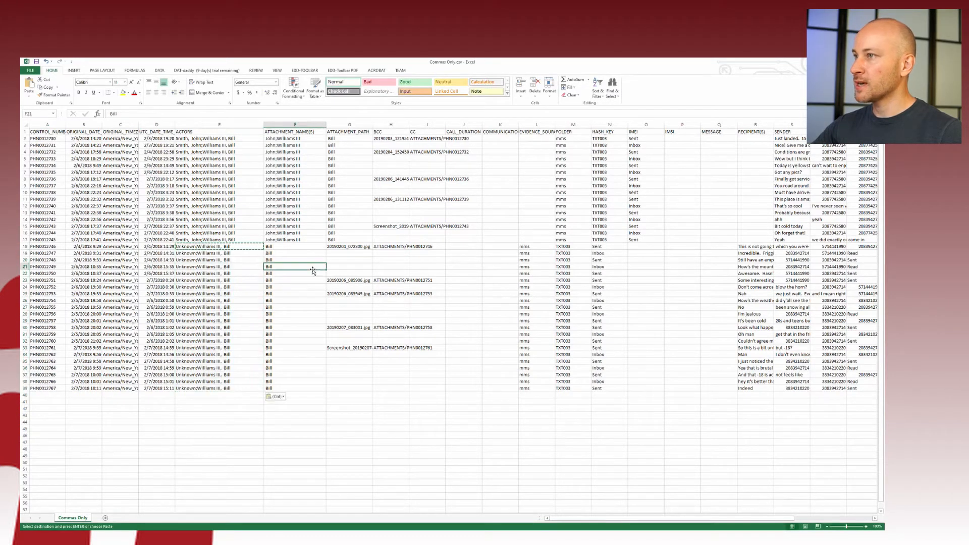
Delete the leftover name fragments in F2:F17, shifting cells left
drag(295, 139, 296, 242)
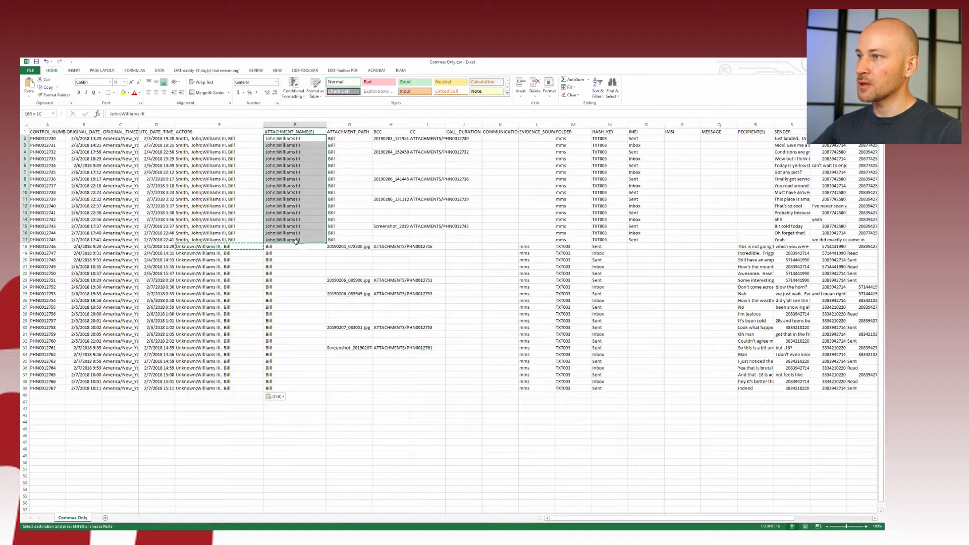
right_click(302, 194)
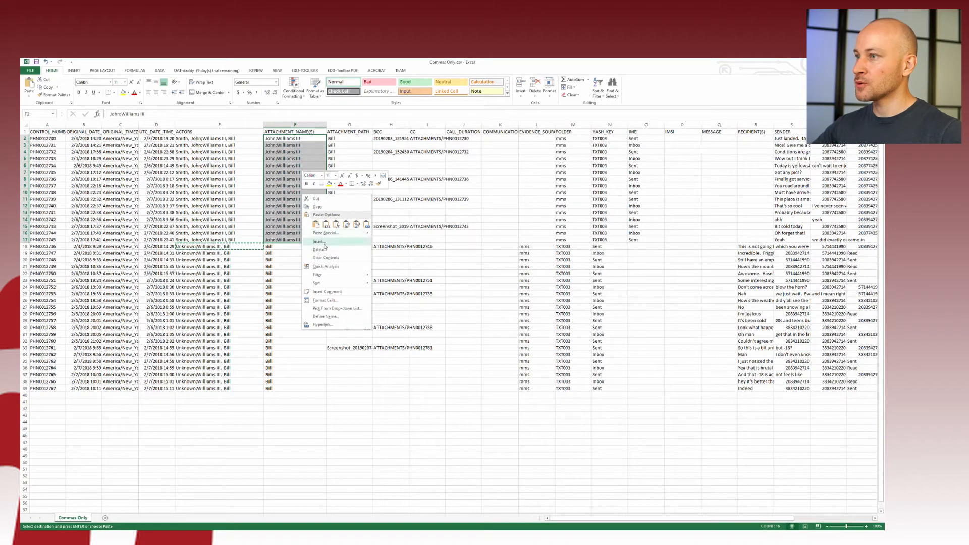
click(322, 250)
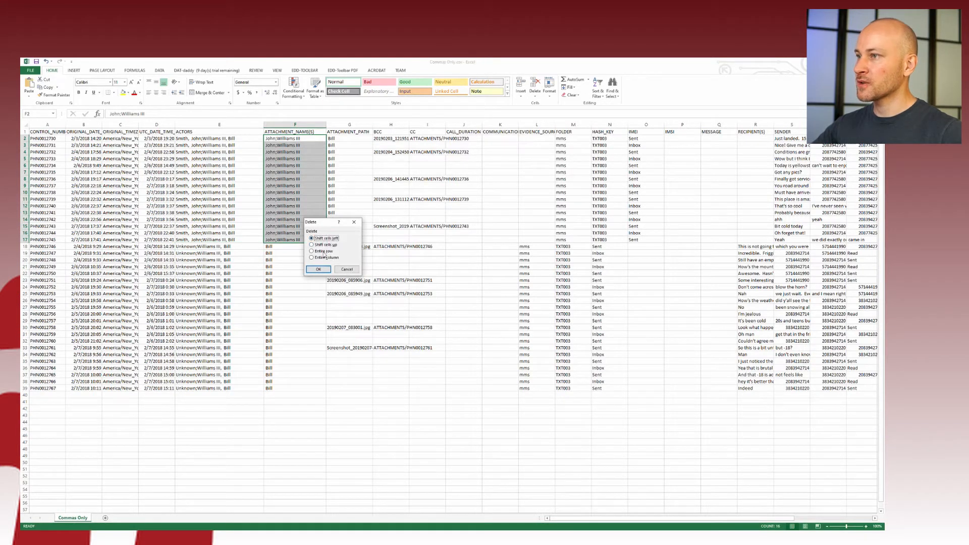
click(319, 269)
Delete the remaining stray fragments in F2:F39 with Shift cells left, then check E11
click(299, 178)
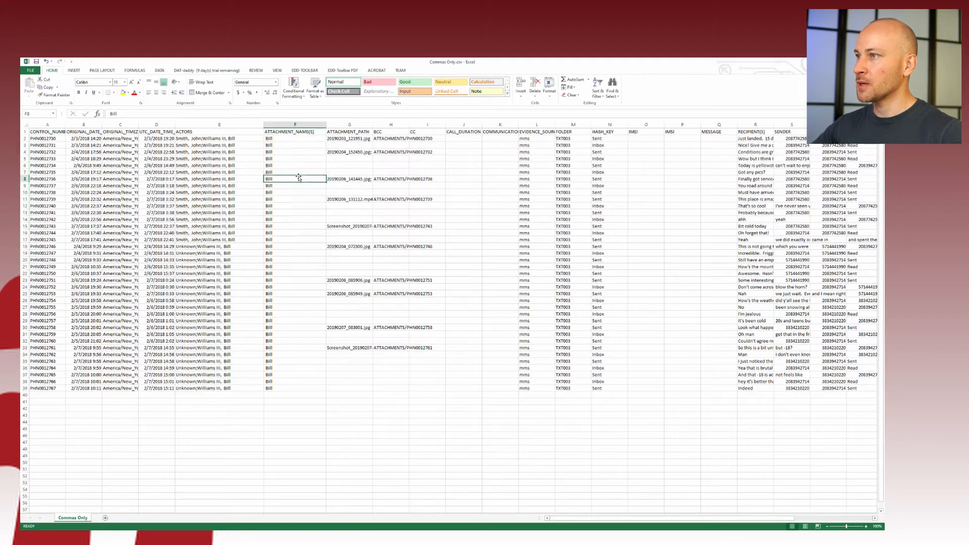
click(281, 137)
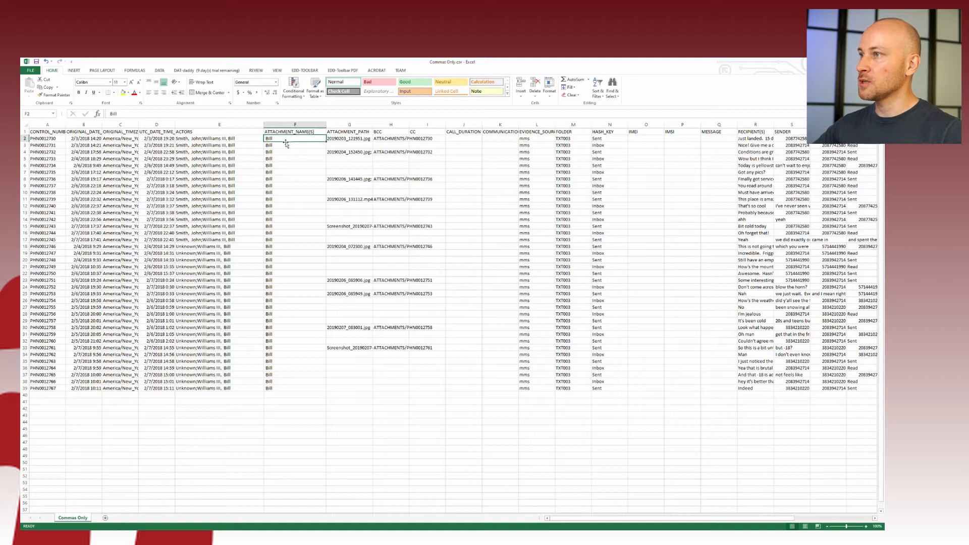
drag(286, 140, 290, 386)
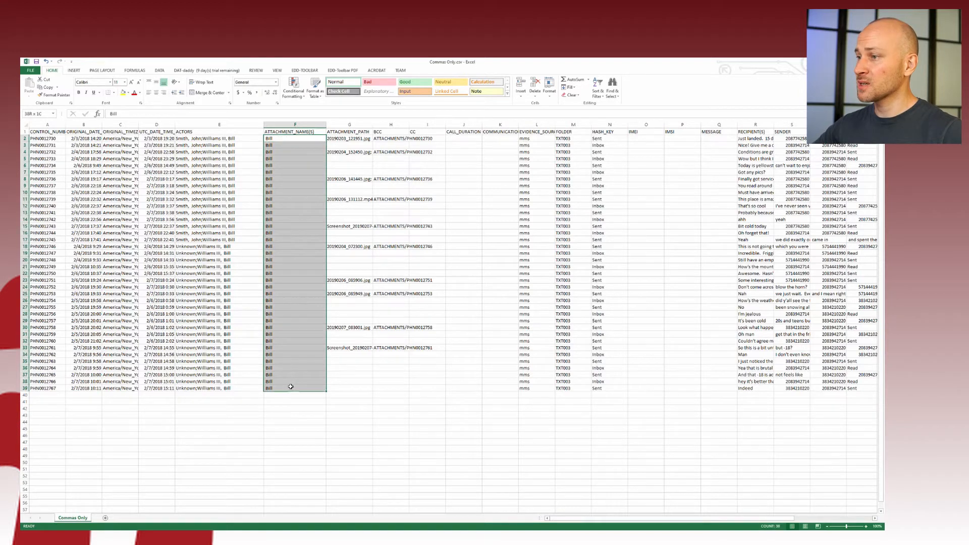
right_click(290, 387)
click(303, 315)
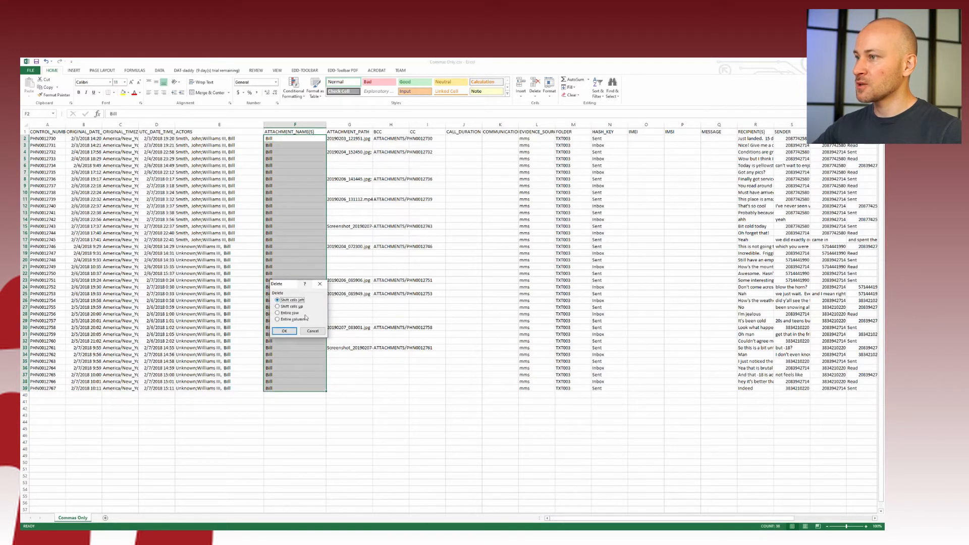
click(285, 330)
click(231, 198)
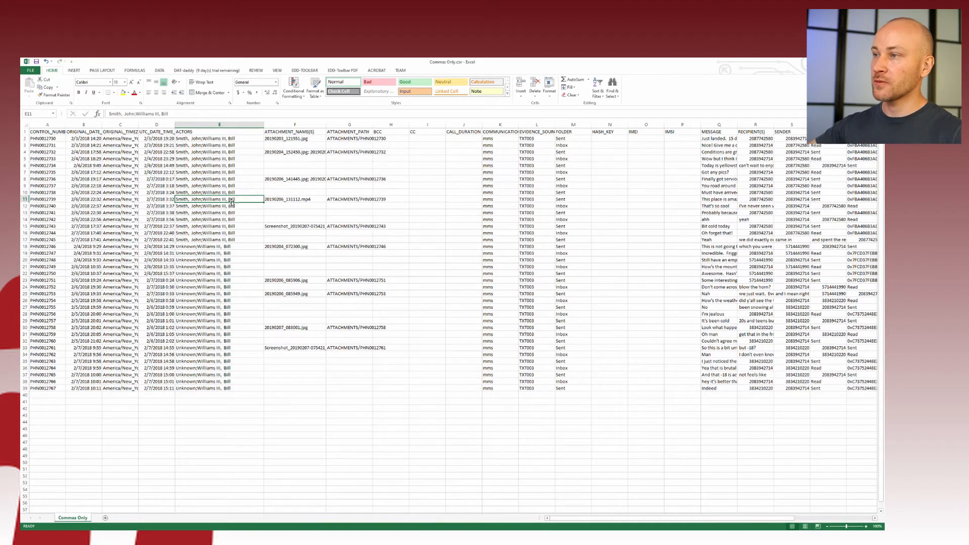
Spot-check the merged ACTORS values in E10, E18, E22, E23, E25, E27, E28 and E31
click(224, 247)
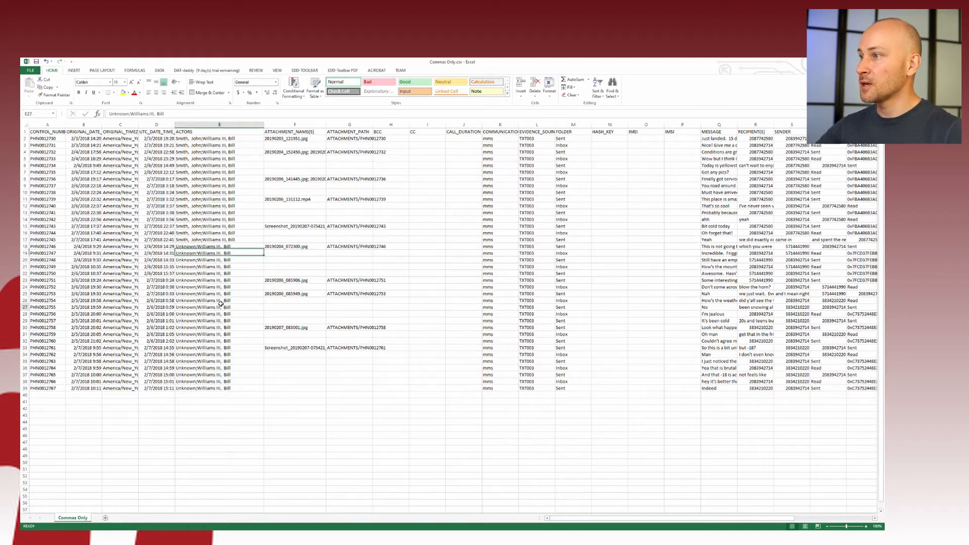
click(222, 306)
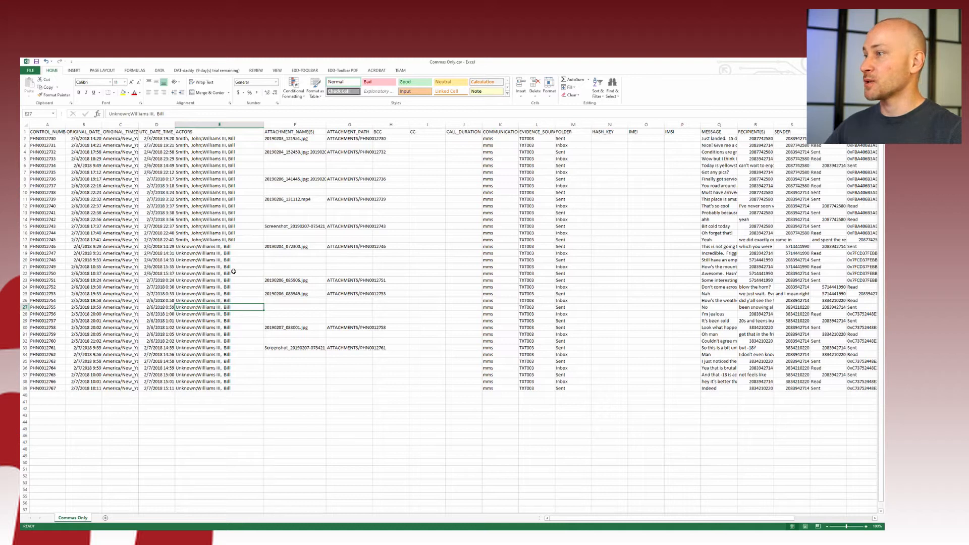
click(232, 280)
click(235, 192)
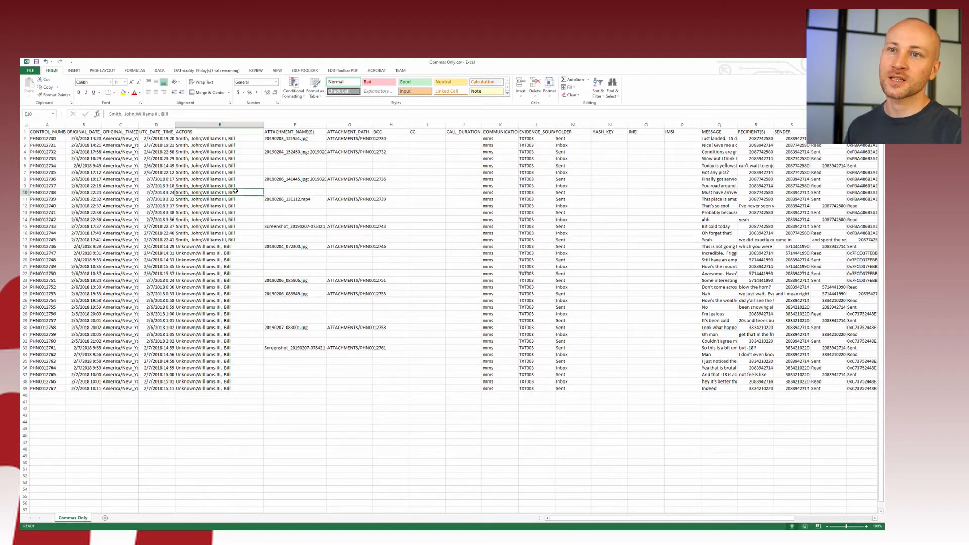
click(238, 273)
click(237, 314)
click(237, 334)
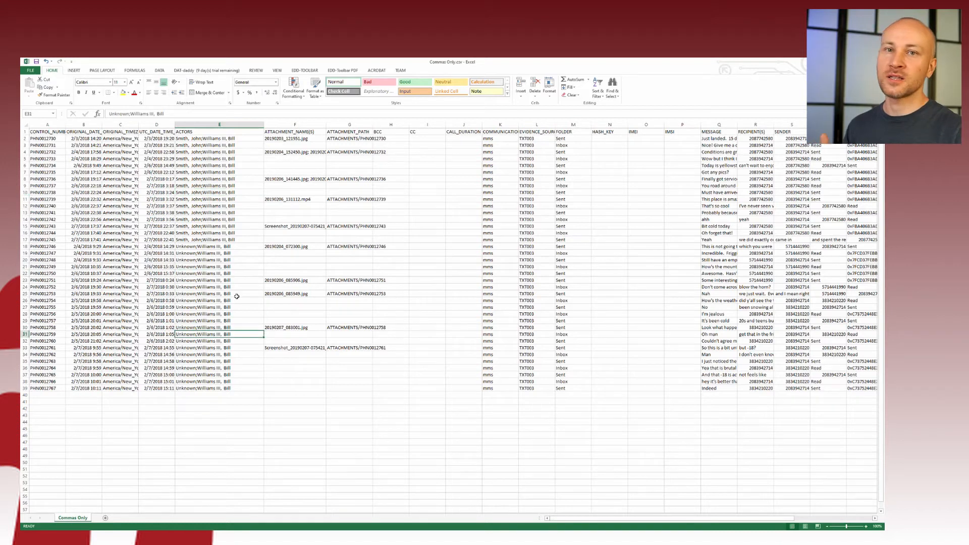
click(236, 294)
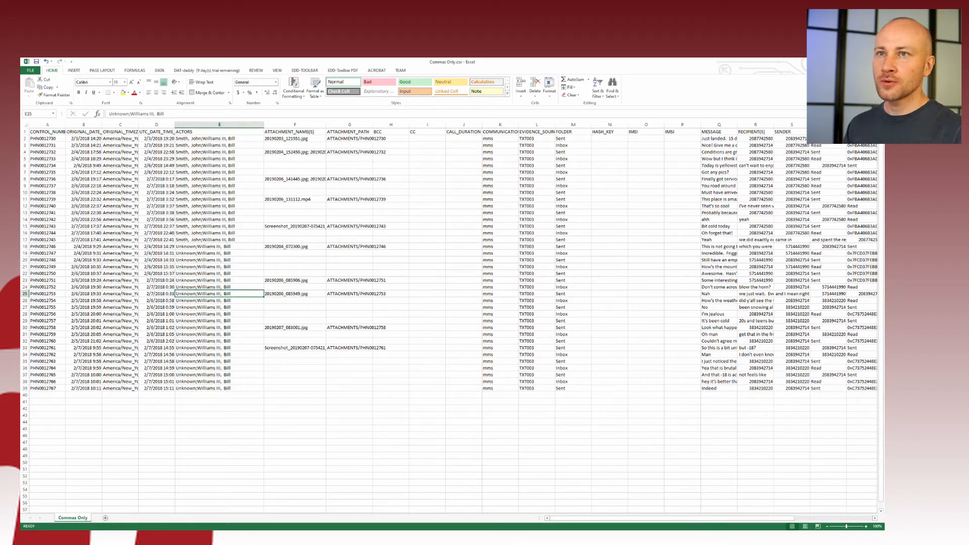
Return from Book1 to the Commas Only window, check E14 and E11, and show the EDD-TOOLBAR tab
click(878, 62)
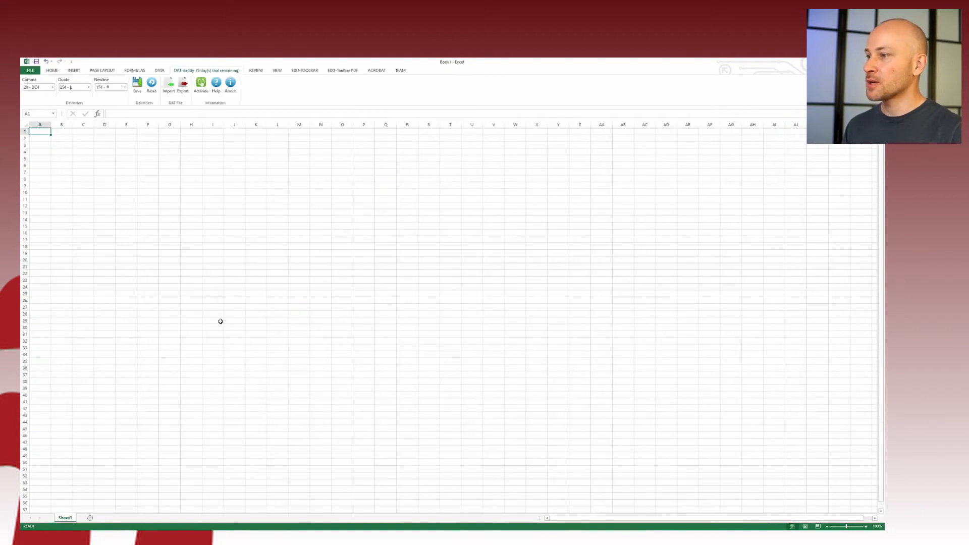
click(147, 536)
click(180, 508)
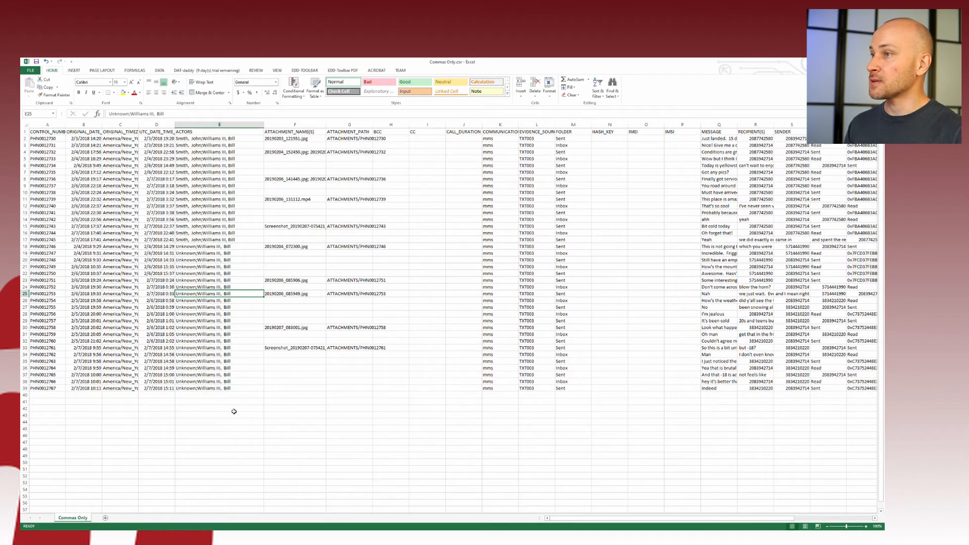
click(236, 221)
click(237, 200)
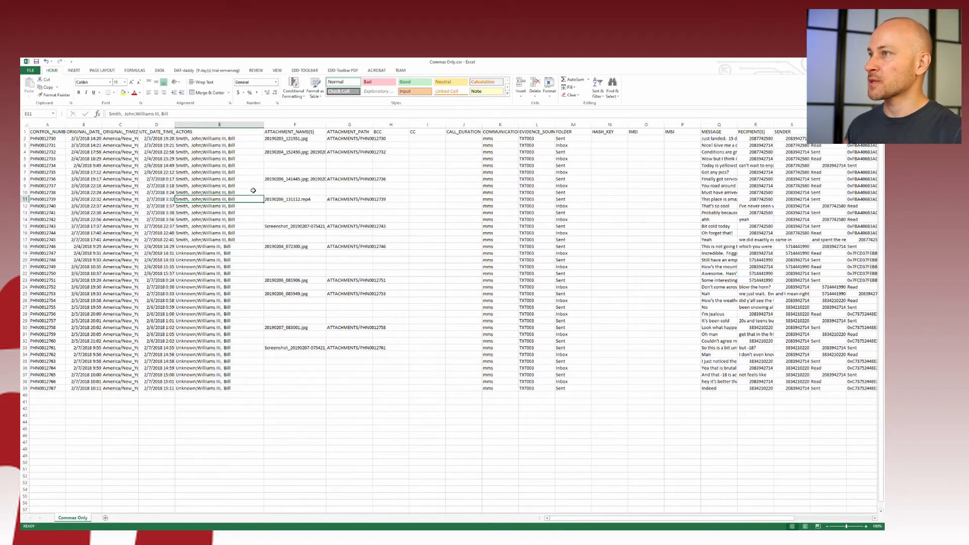
click(301, 72)
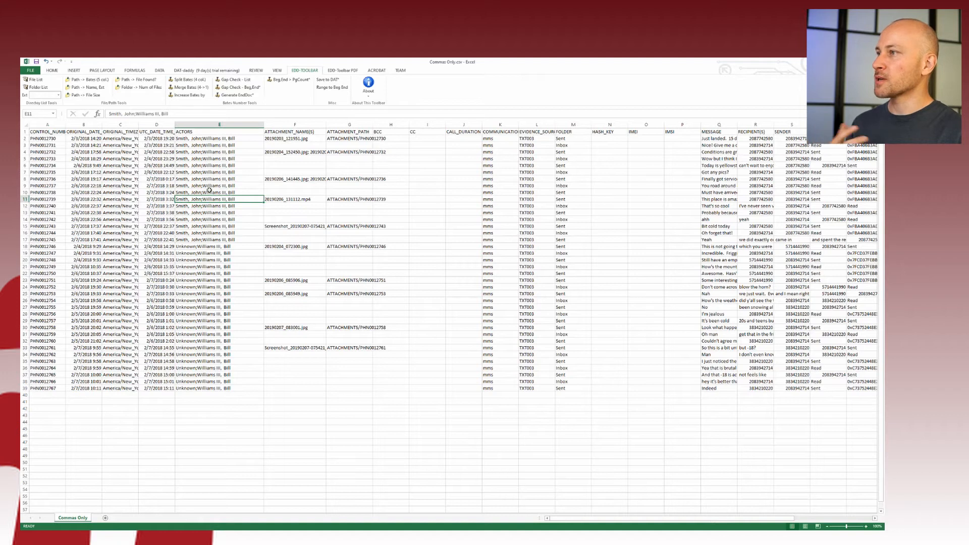
Select C1:J41 and save it via Save to DAT* as 'Export' in Desktop > Tips Video
drag(121, 132, 493, 389)
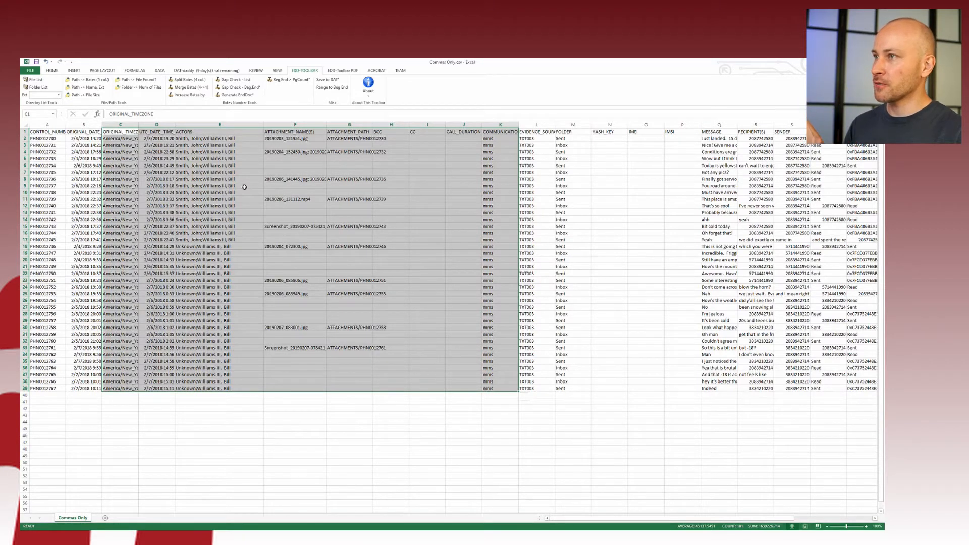
click(329, 81)
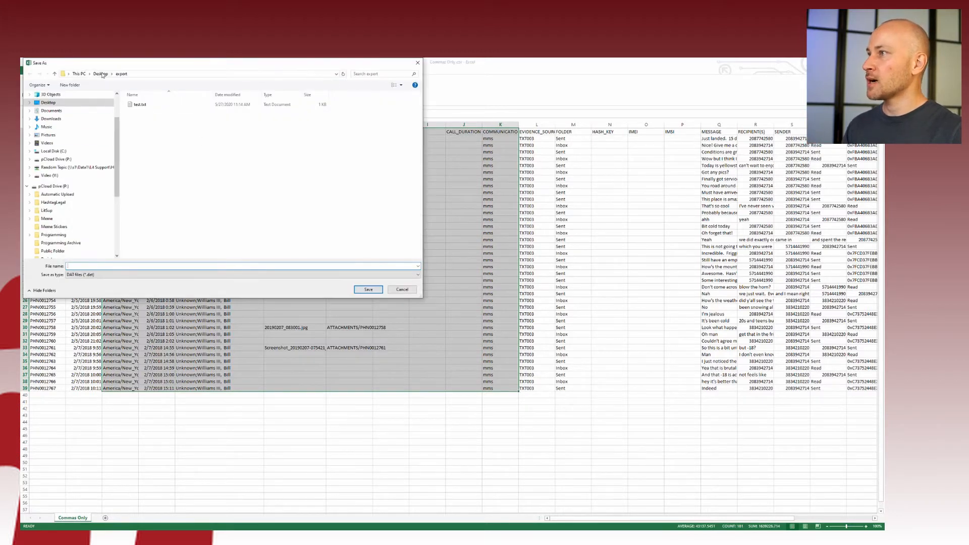
click(101, 74)
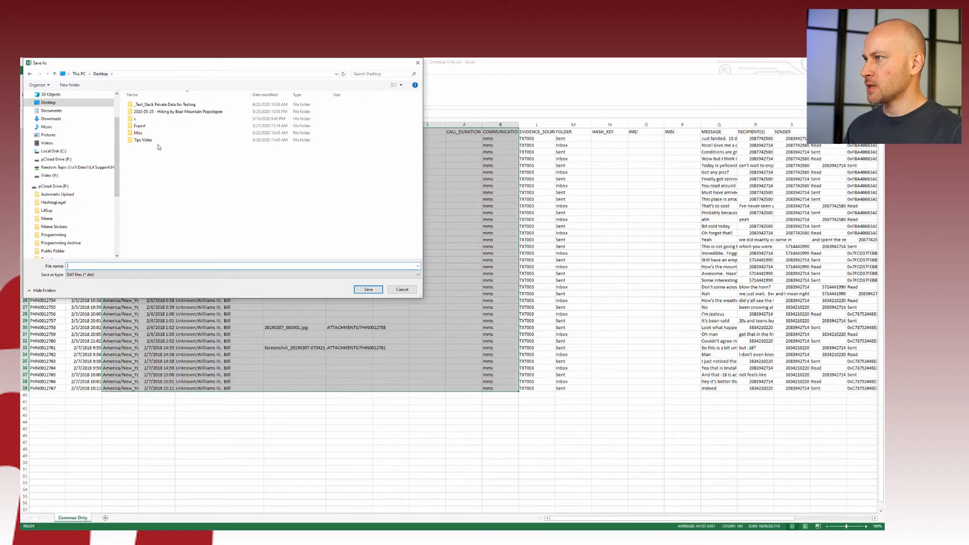
double_click(147, 140)
click(152, 266)
text(Ex)
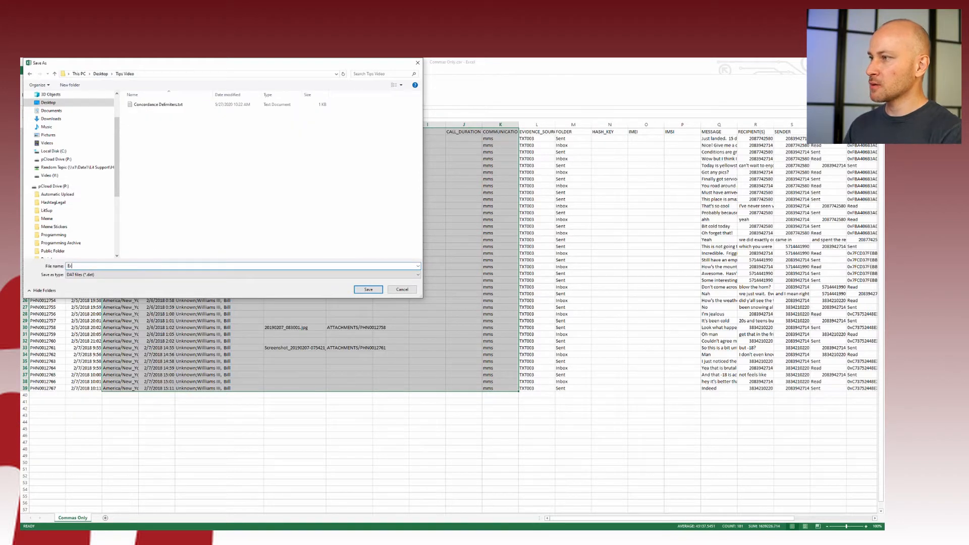
text(port1)
key(Return)
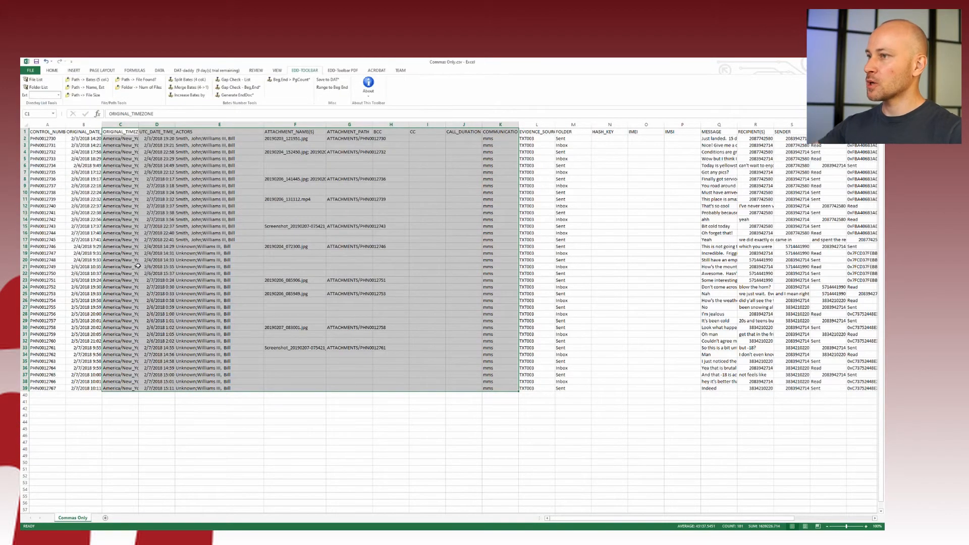
Open Export1.txt from the Tips Video folder in UltraEdit using its context menu
key(alt+Tab)
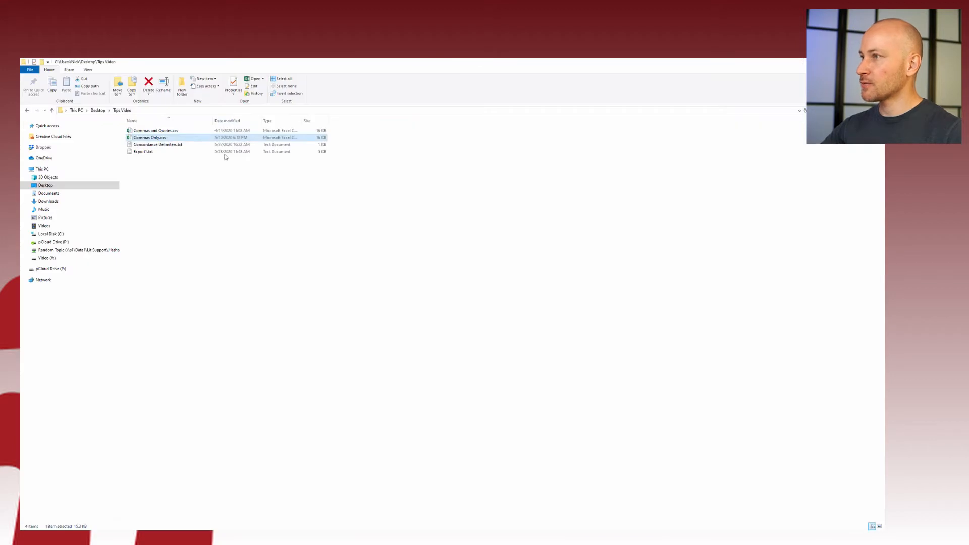
right_click(143, 152)
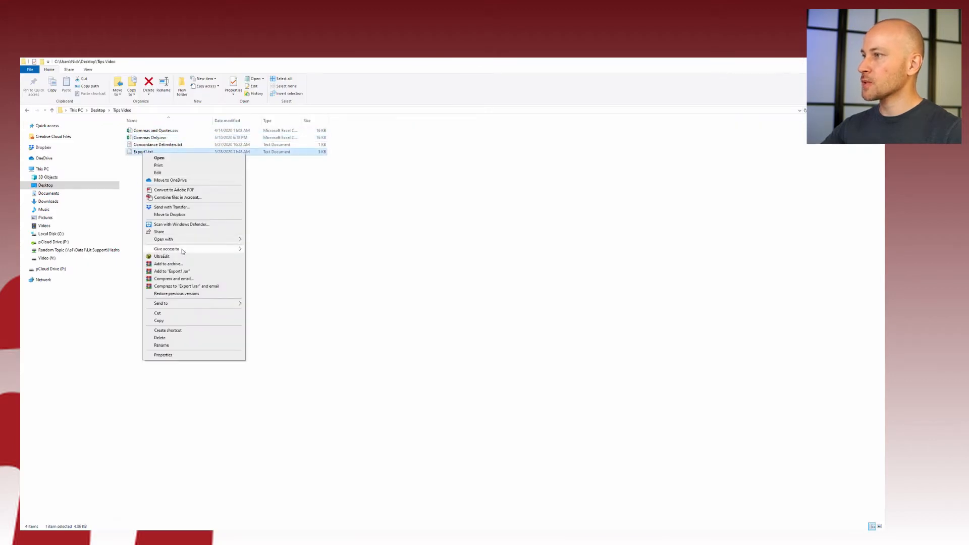
click(184, 255)
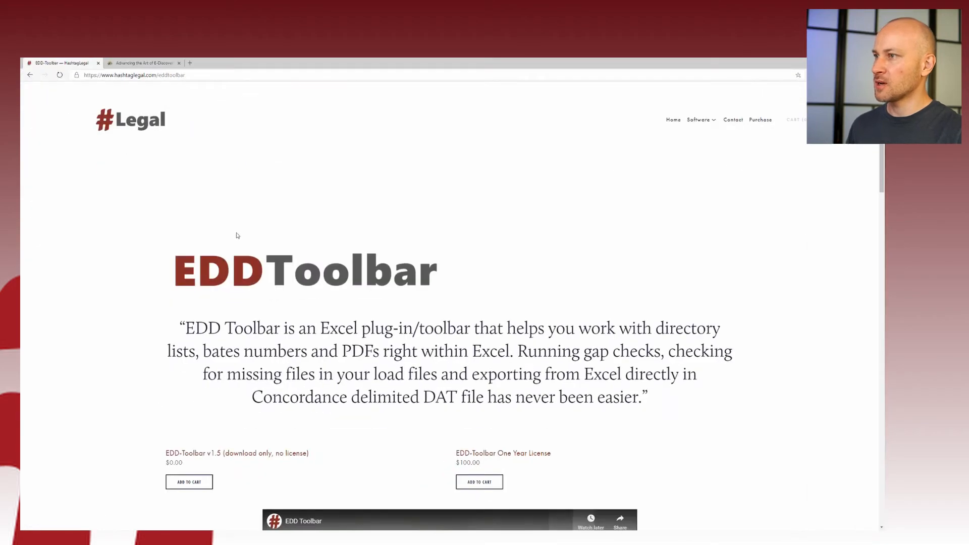
scroll(794, 372, down, 4)
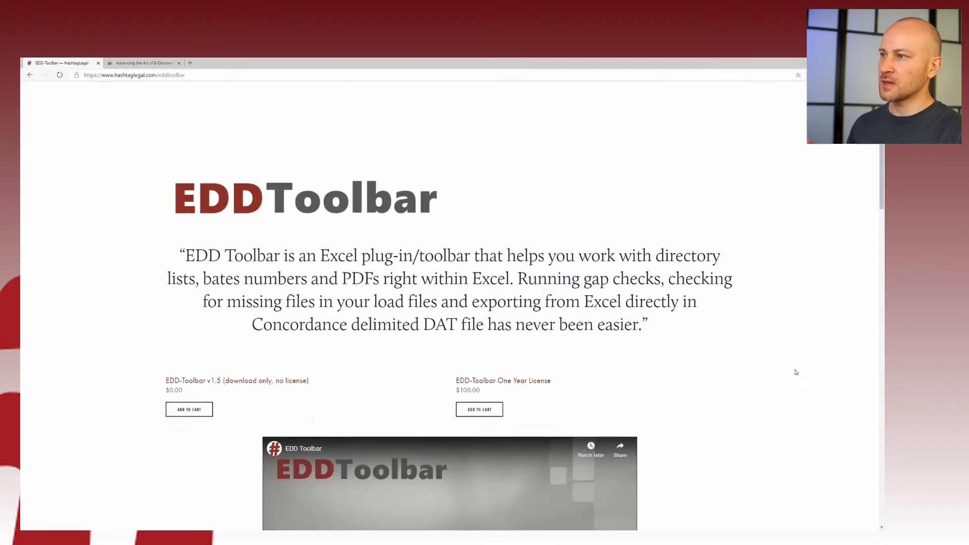
Scroll the EDD Toolbar page, then bring Commas Only forward and show the DAT-daddy ribbon tab
scroll(771, 343, up, 4)
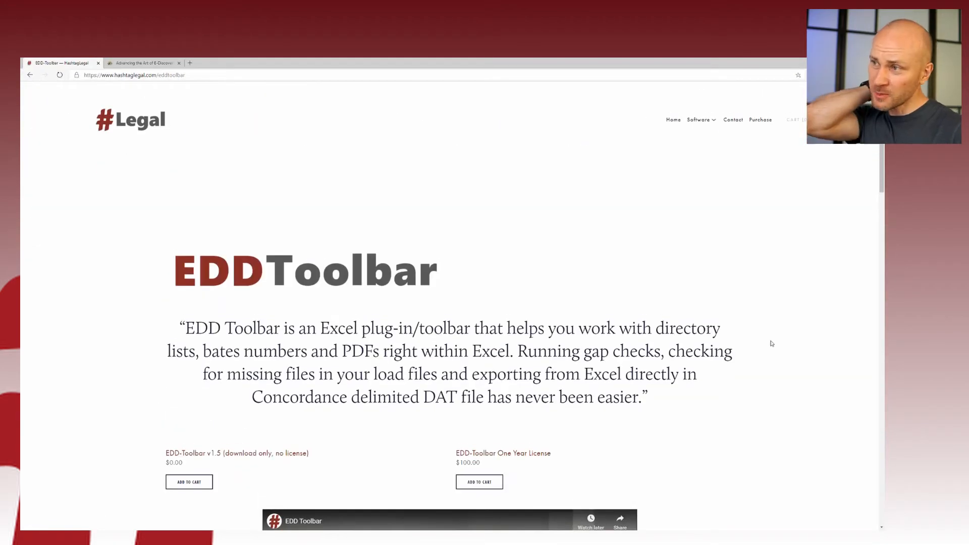
scroll(771, 343, down, 4)
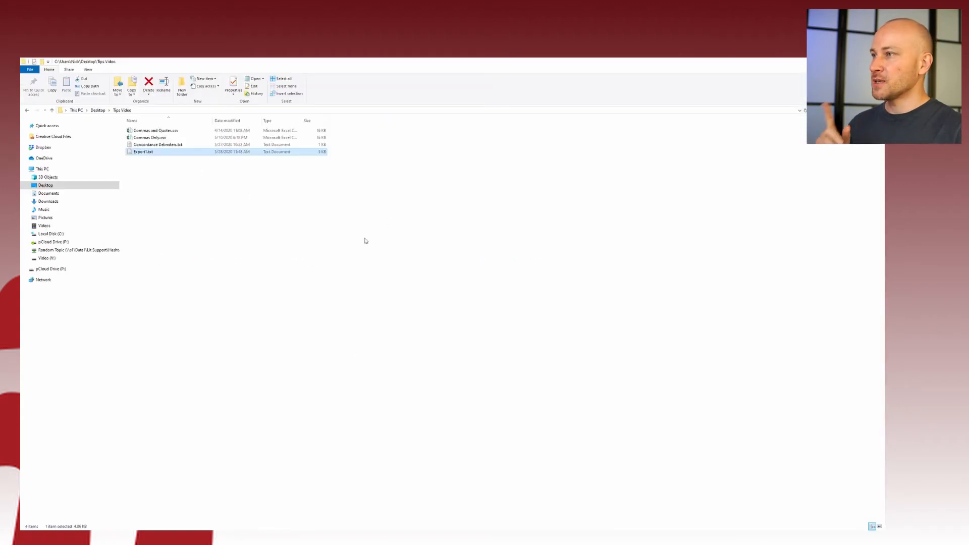
mouse_move(146, 529)
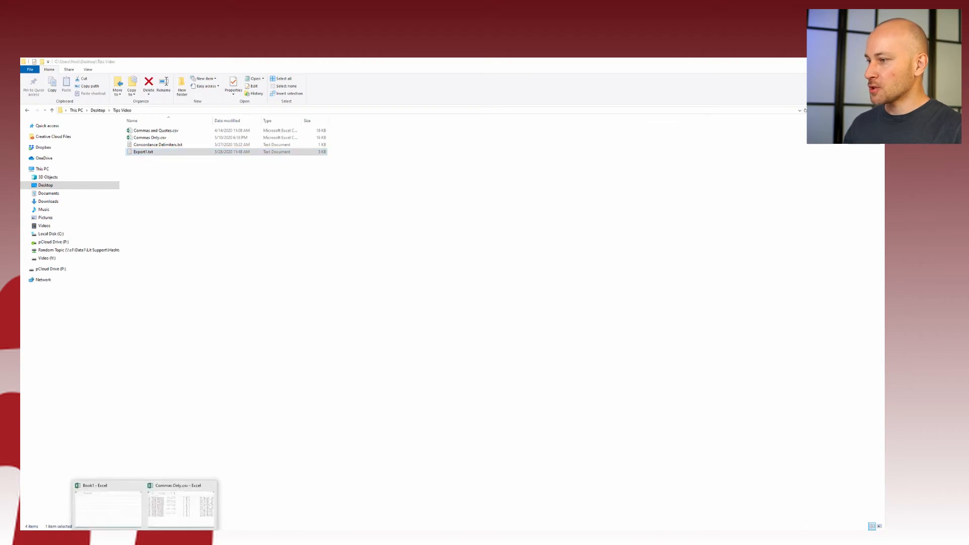
click(176, 510)
click(218, 199)
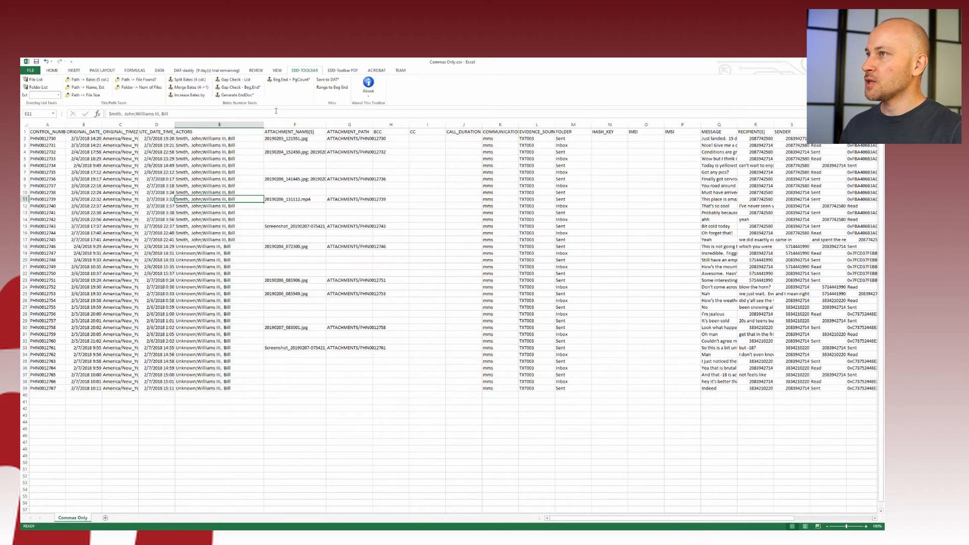
click(220, 72)
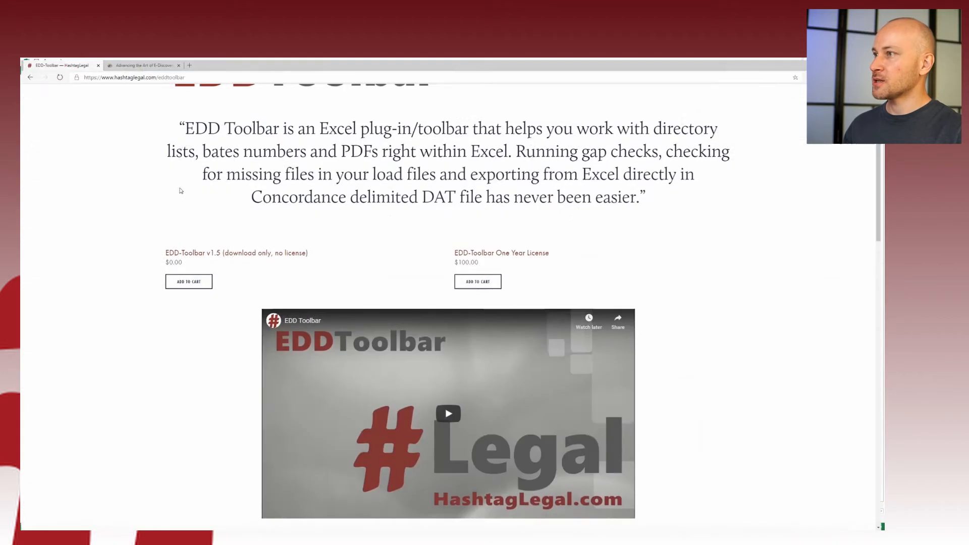
Open the DAT-daddy page on the ENF Discovery site, then return to the Commas Only spreadsheet
click(146, 65)
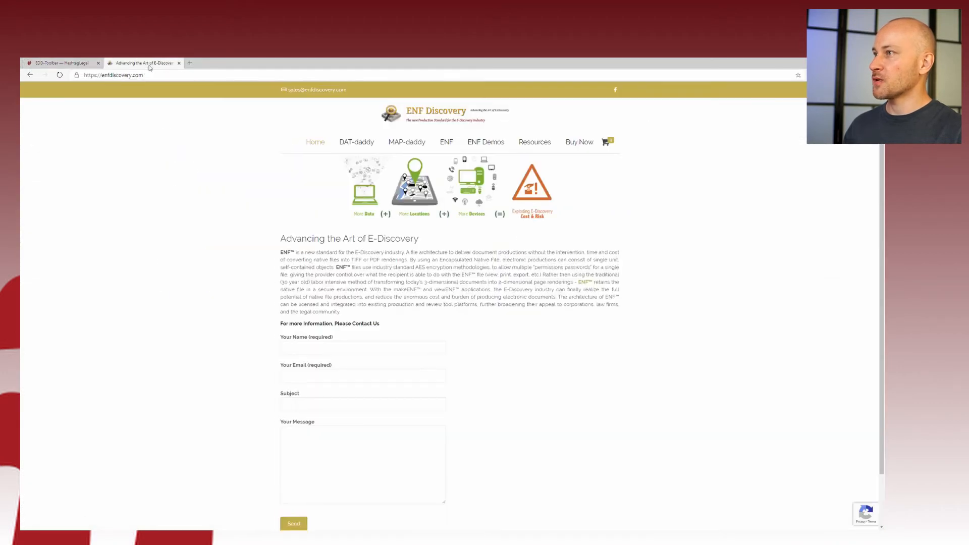
click(356, 142)
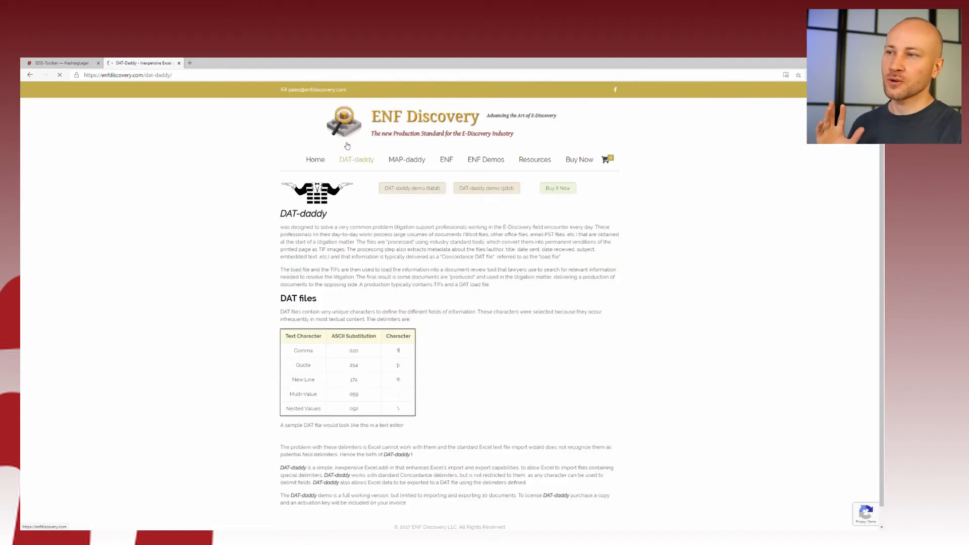
scroll(221, 340, down, 1)
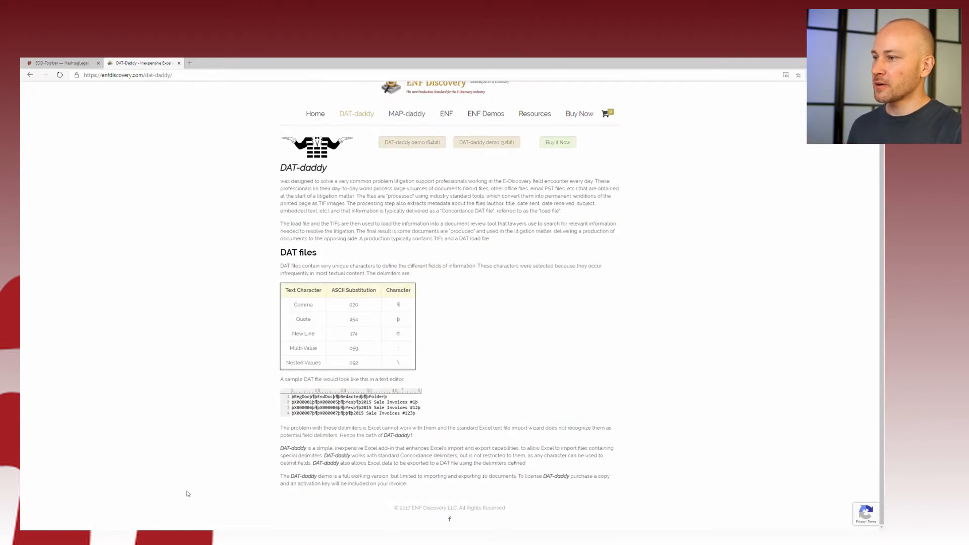
click(145, 538)
click(188, 500)
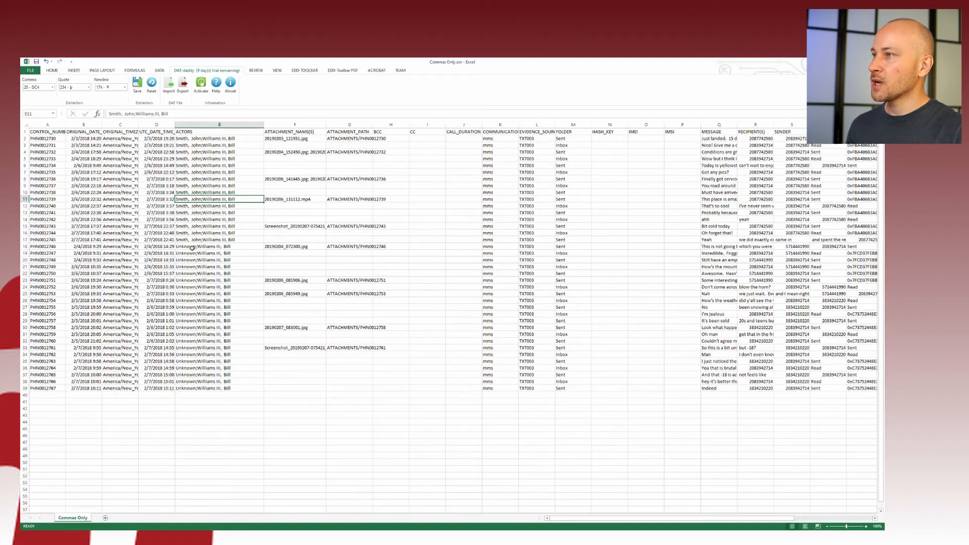
Export the records with DAT-daddy to export2.dat in Tips Video and dismiss the 10-record trial notice
click(172, 185)
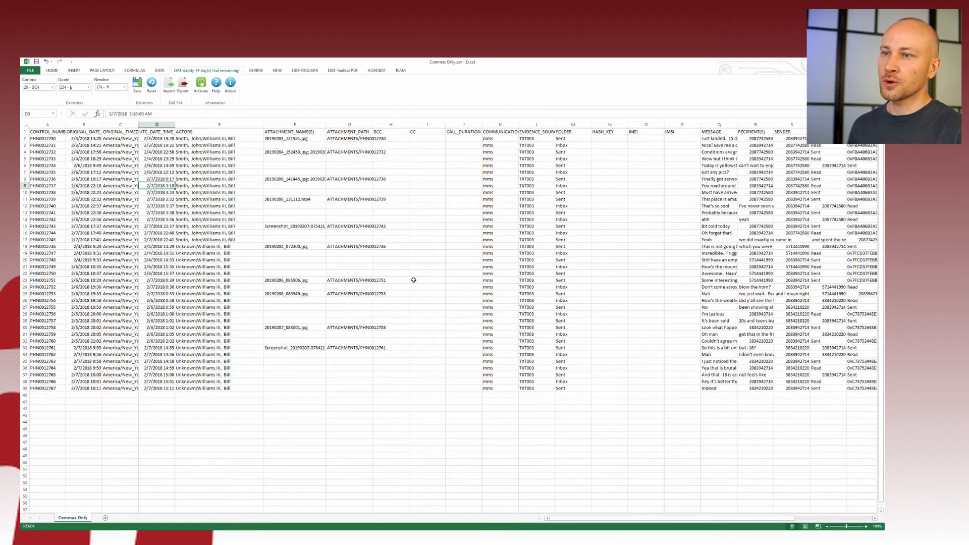
click(182, 85)
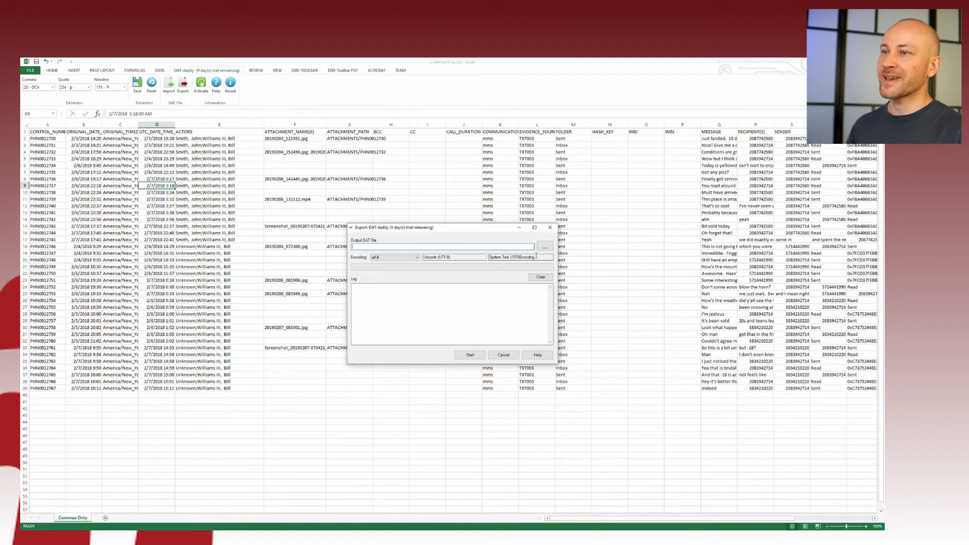
click(544, 247)
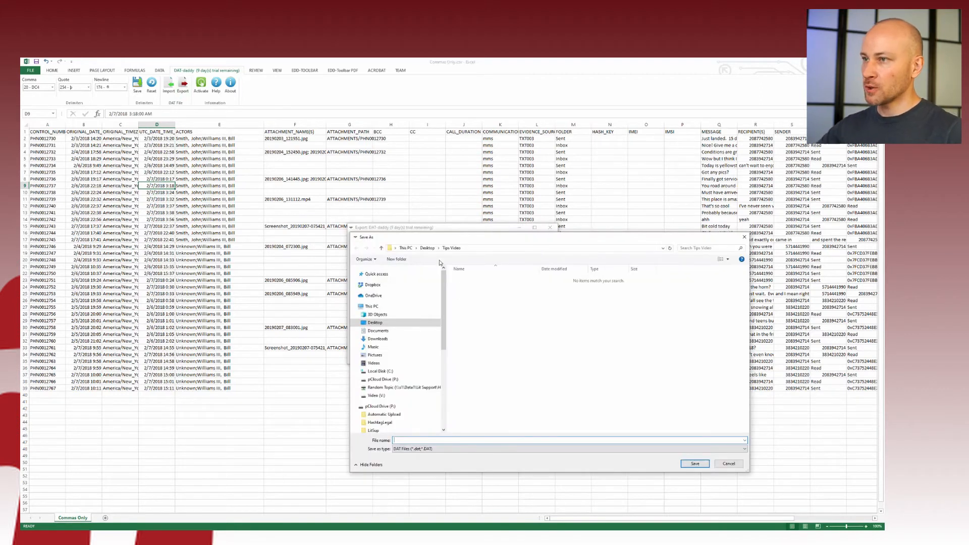
text(export)
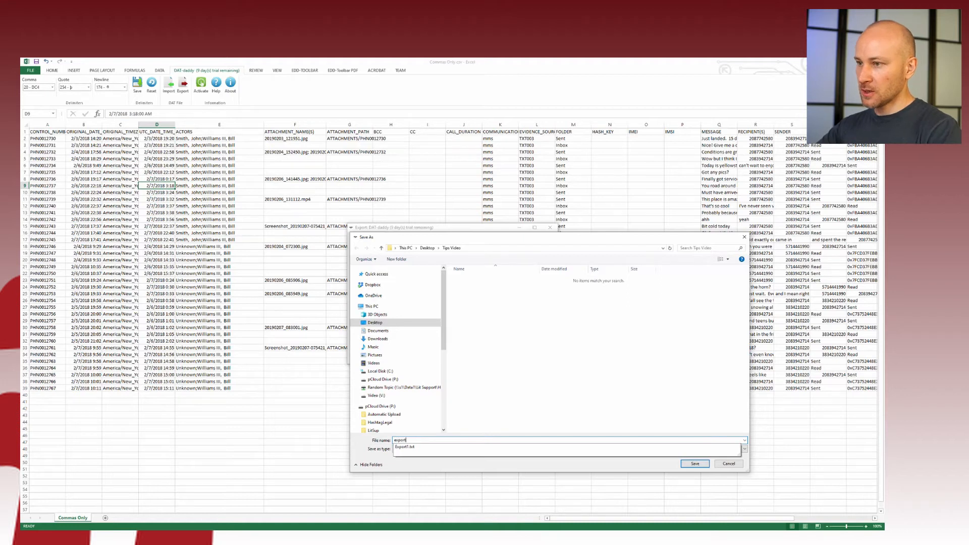
text(2)
key(Return)
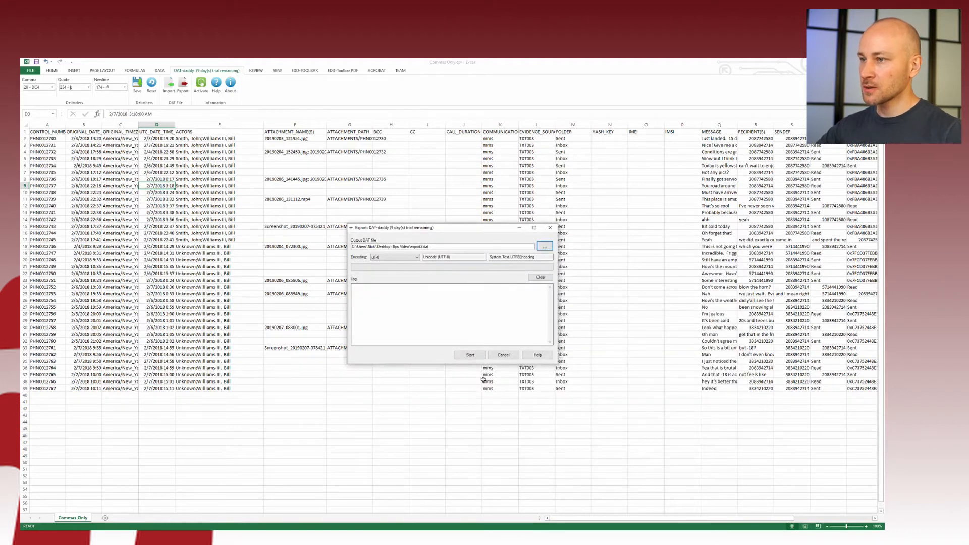
click(469, 355)
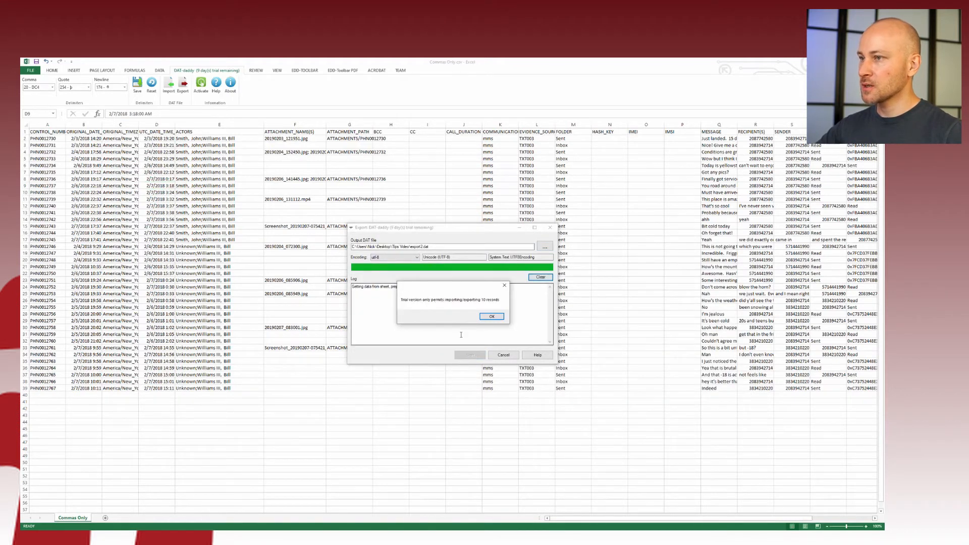
click(491, 316)
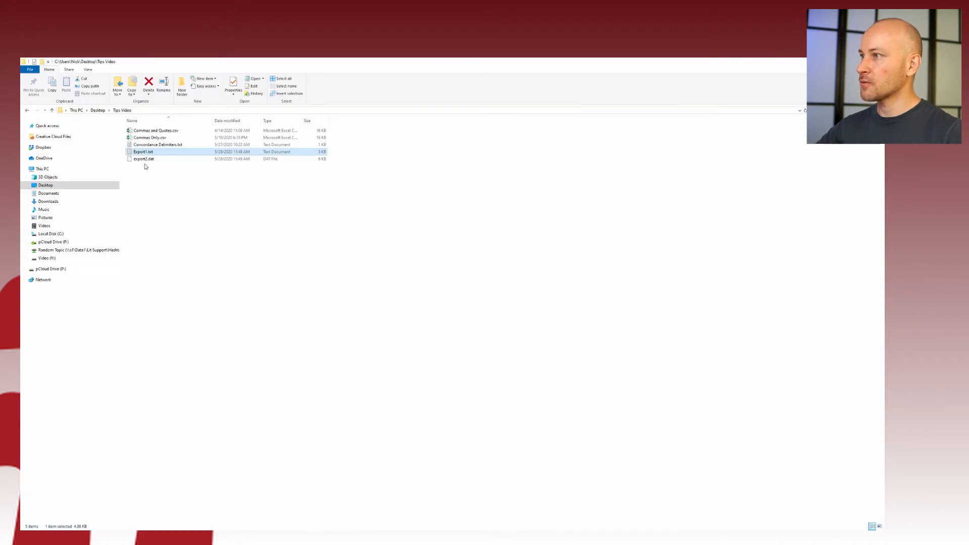
Open export2.dat from the Tips Video folder in UltraEdit
click(145, 159)
right_click(145, 160)
click(172, 224)
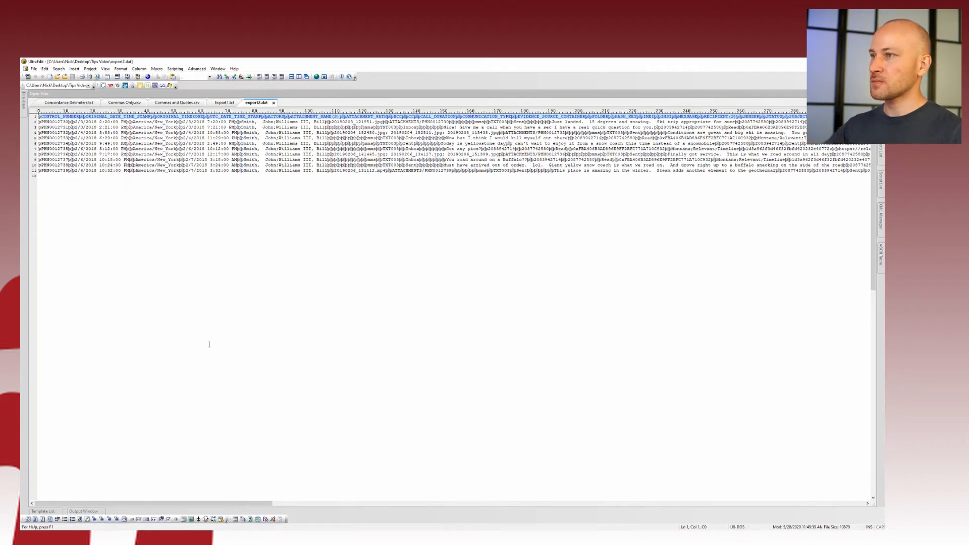
Minimize and restore UltraEdit, then bring up the Commas and Quotes.csv file
click(845, 61)
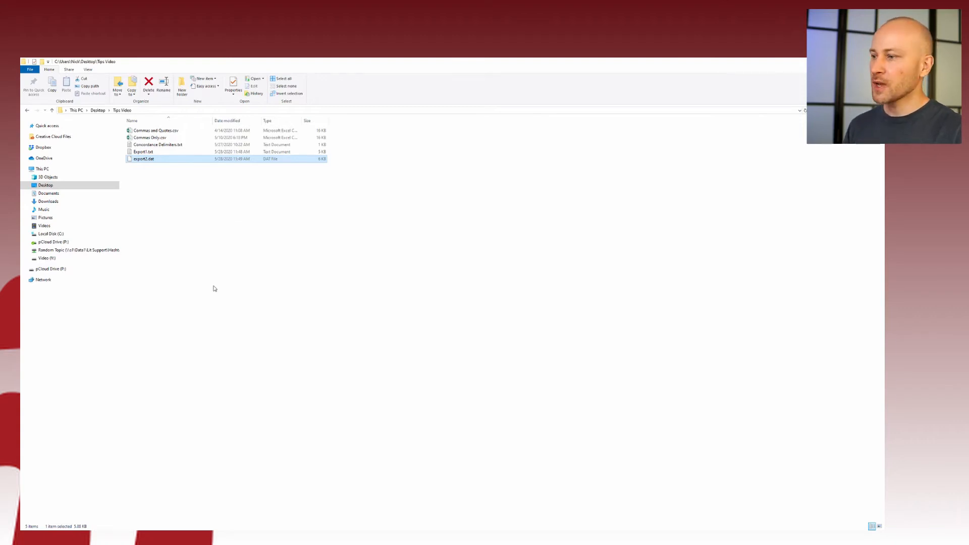
click(169, 537)
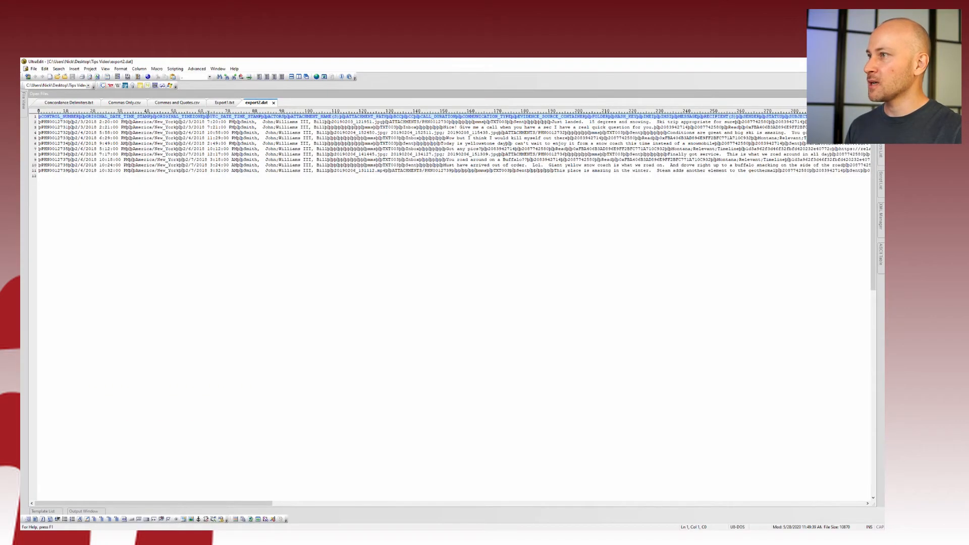
click(192, 104)
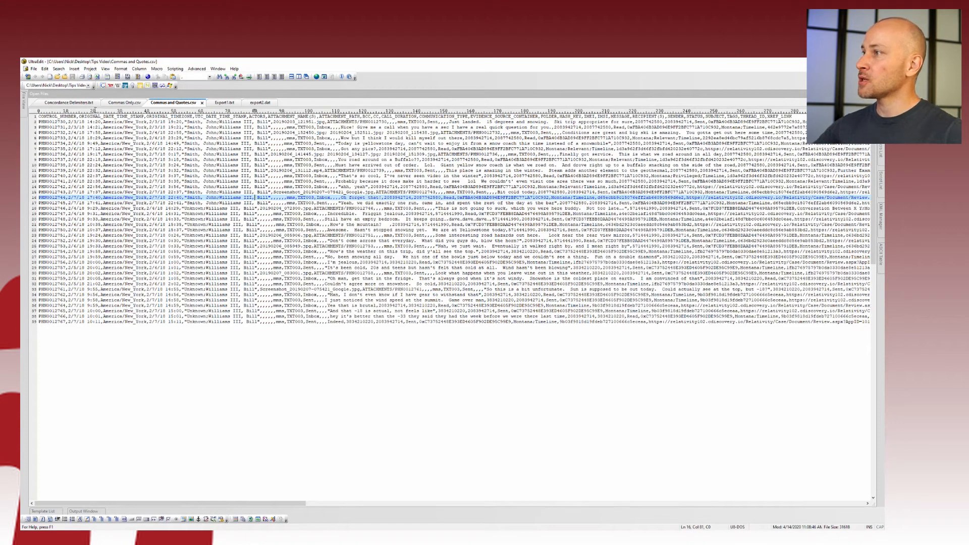
click(78, 103)
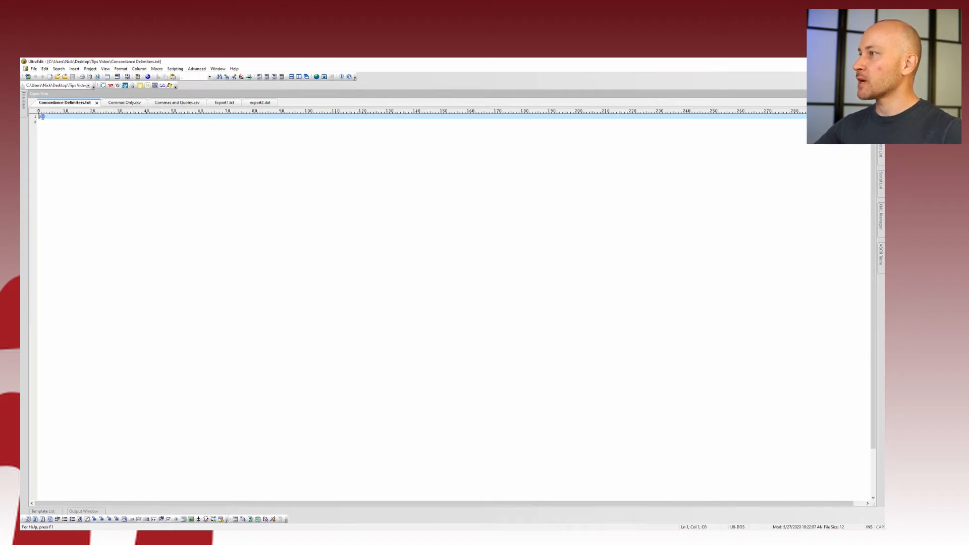
drag(42, 116, 39, 117)
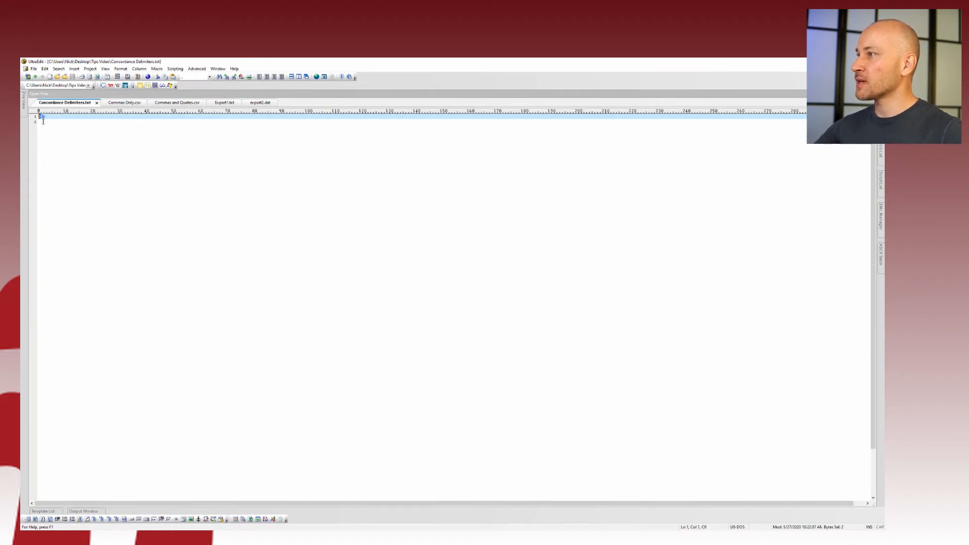
click(157, 104)
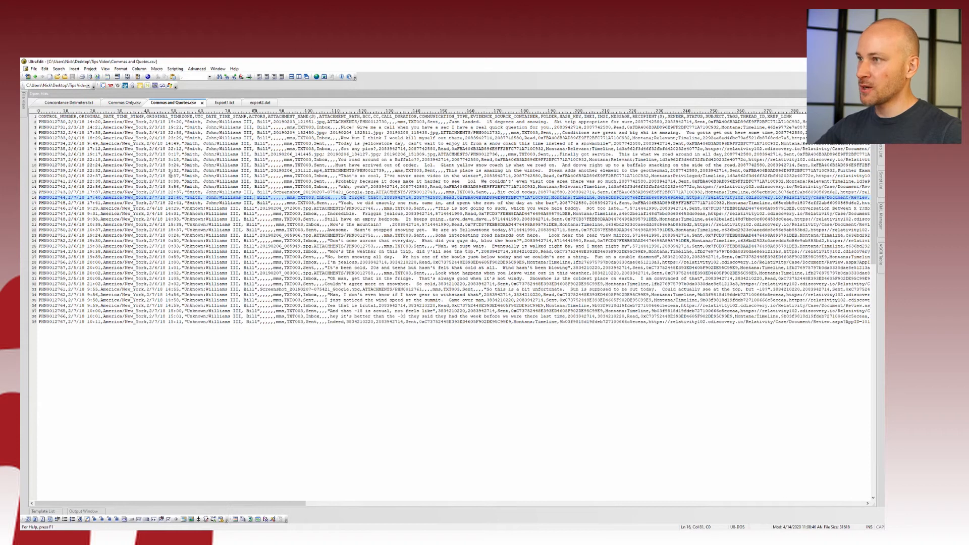
key(ctrl+r)
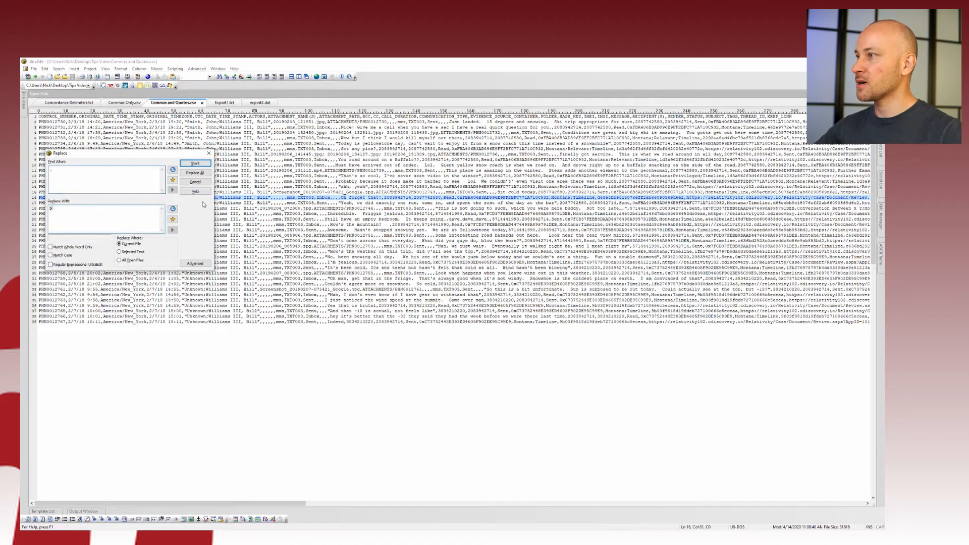
key(Escape)
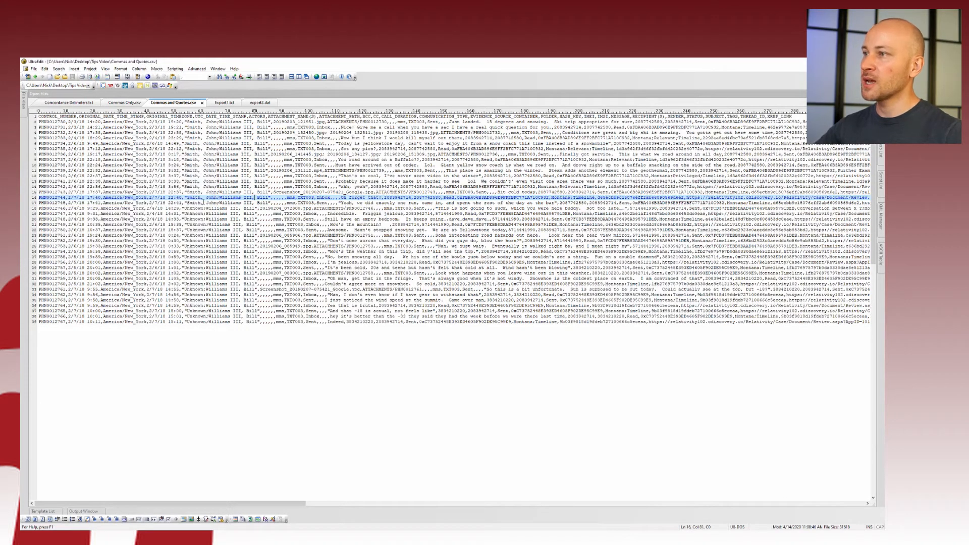
click(238, 214)
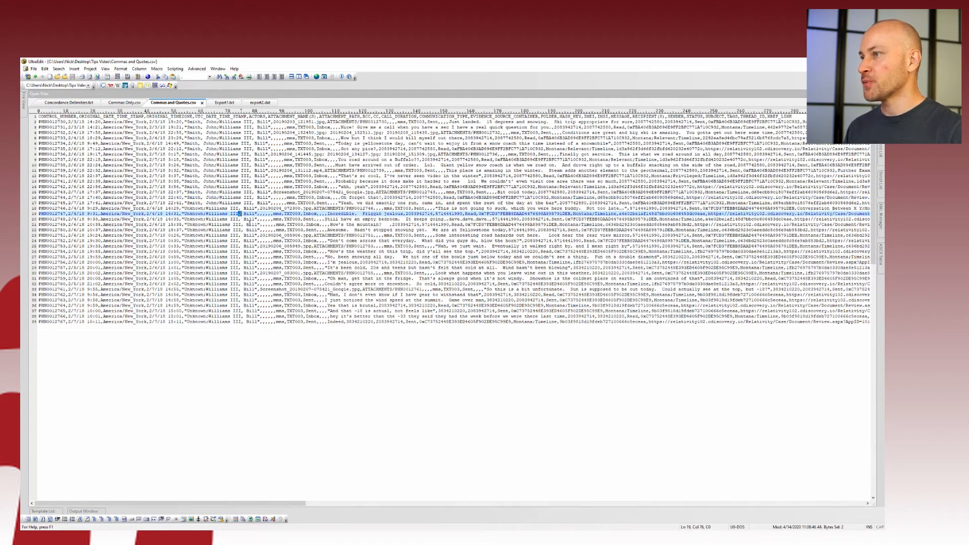
click(249, 224)
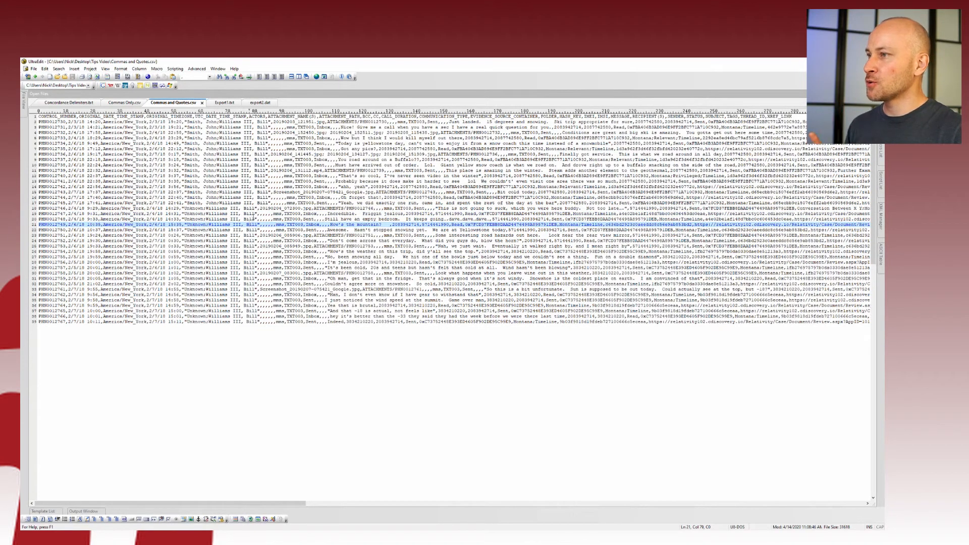
drag(254, 214, 258, 214)
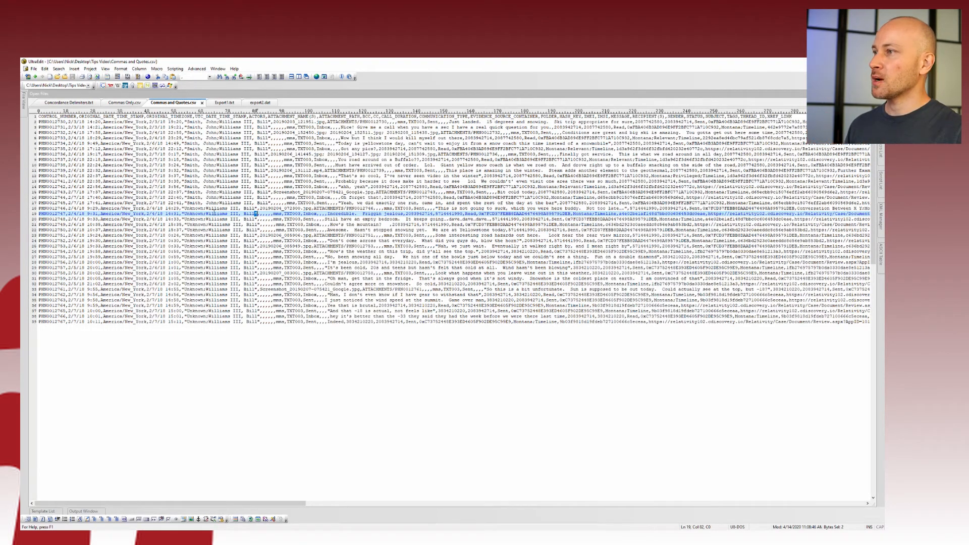
click(157, 219)
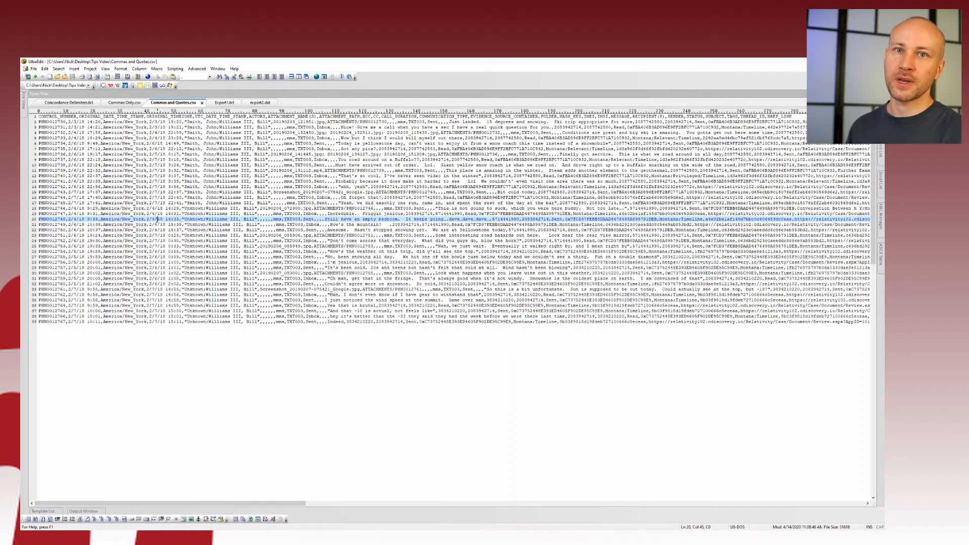
click(155, 203)
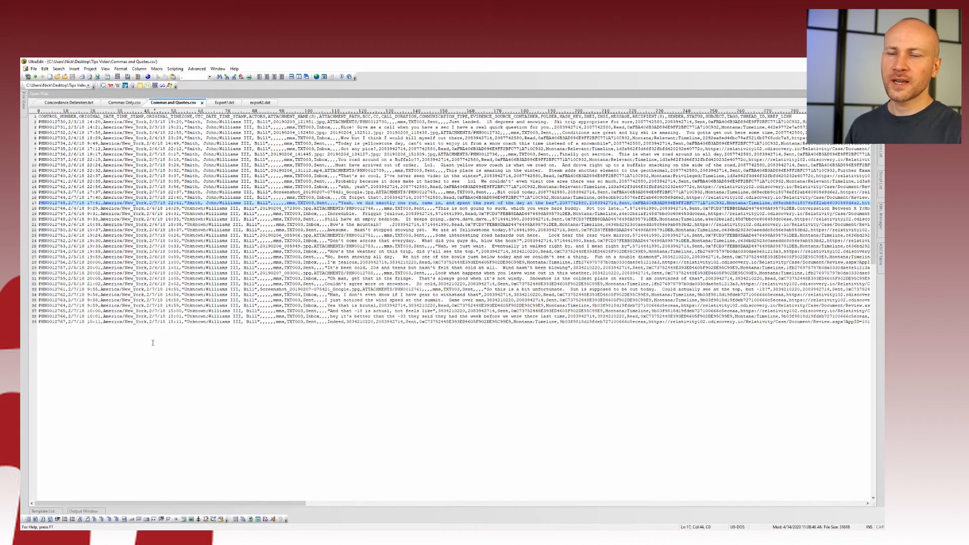
click(268, 538)
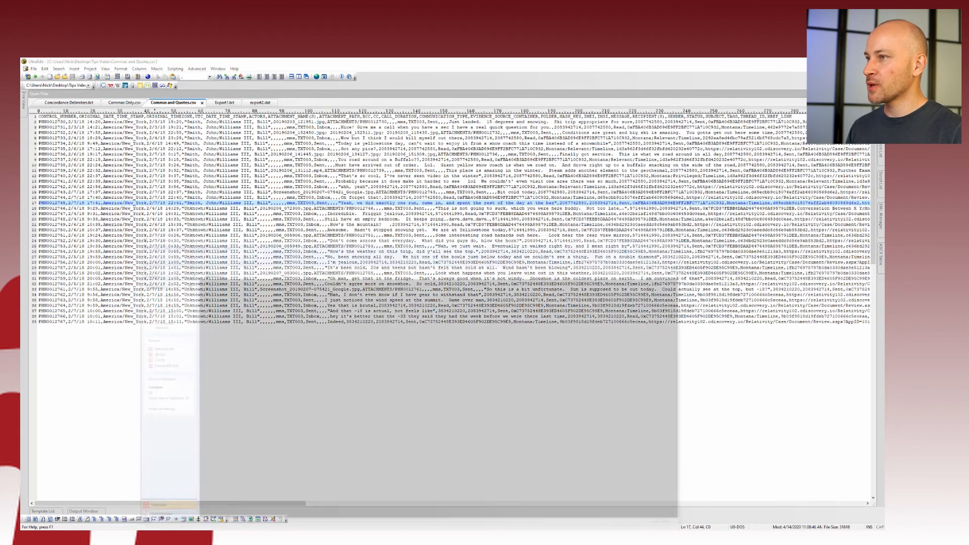
Start Concordance's Delimited Text Database Creation Wizard, then bring Commas and Quotes.csv in UltraEdit forward
click(136, 177)
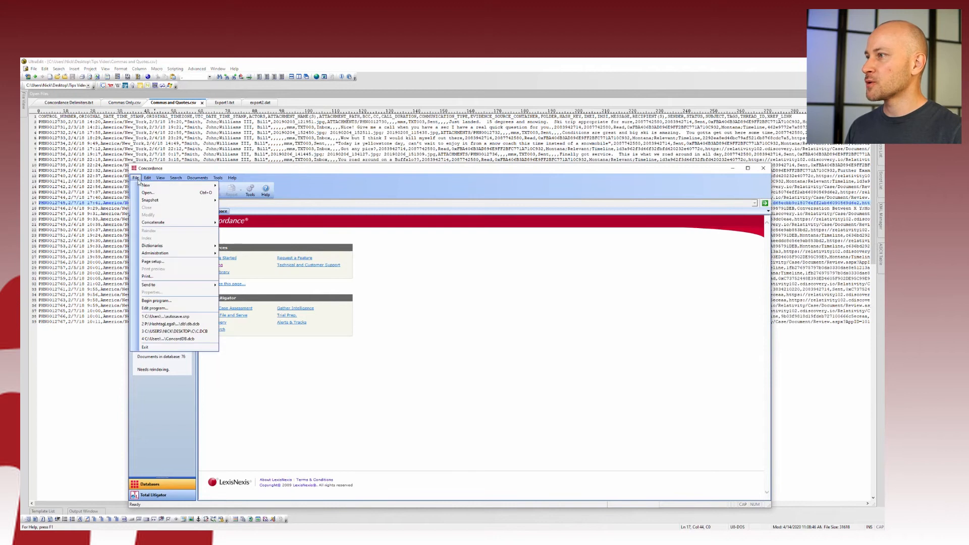
mouse_move(152, 186)
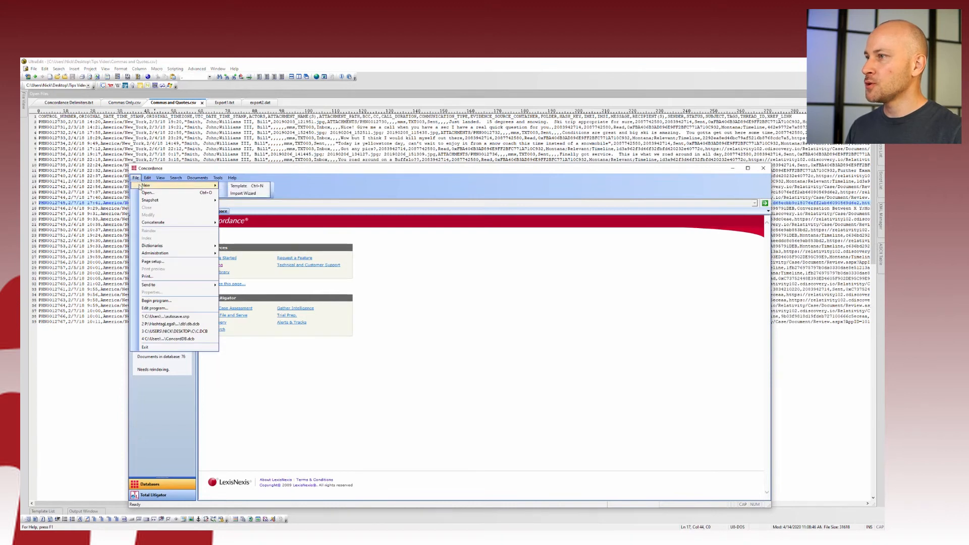
click(243, 193)
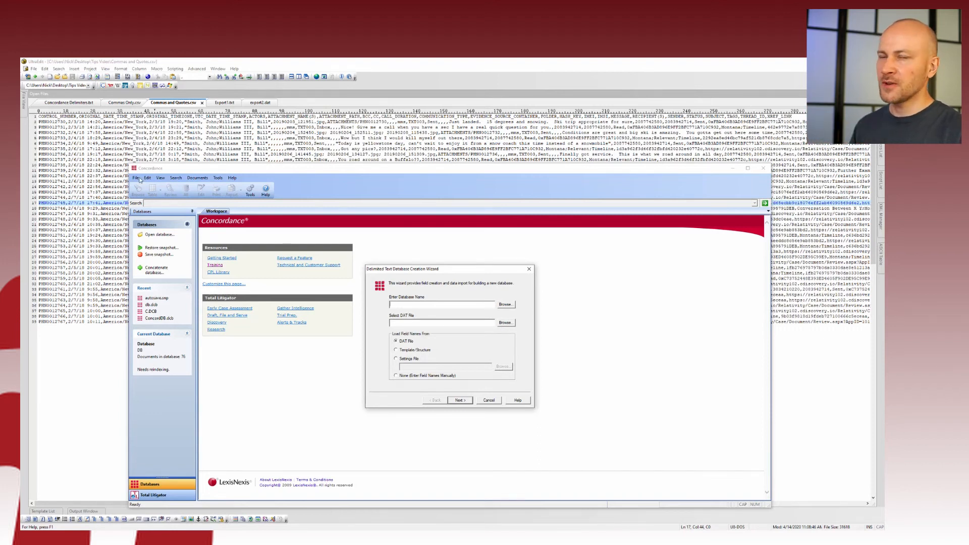
click(160, 127)
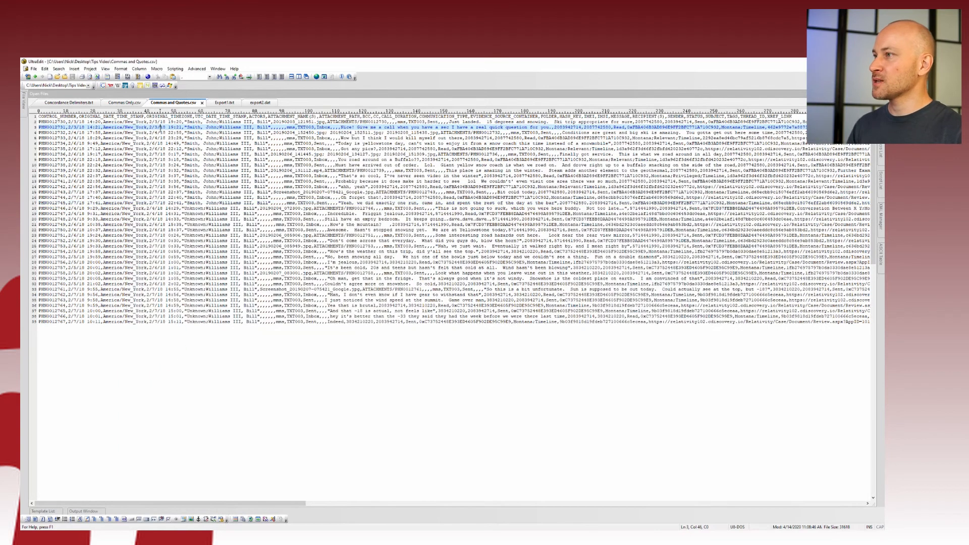
Paste the CSV header line into a new document and copy the Concordance delimiter line
key(ctrl+Home)
key(shift+End)
key(ctrl+c)
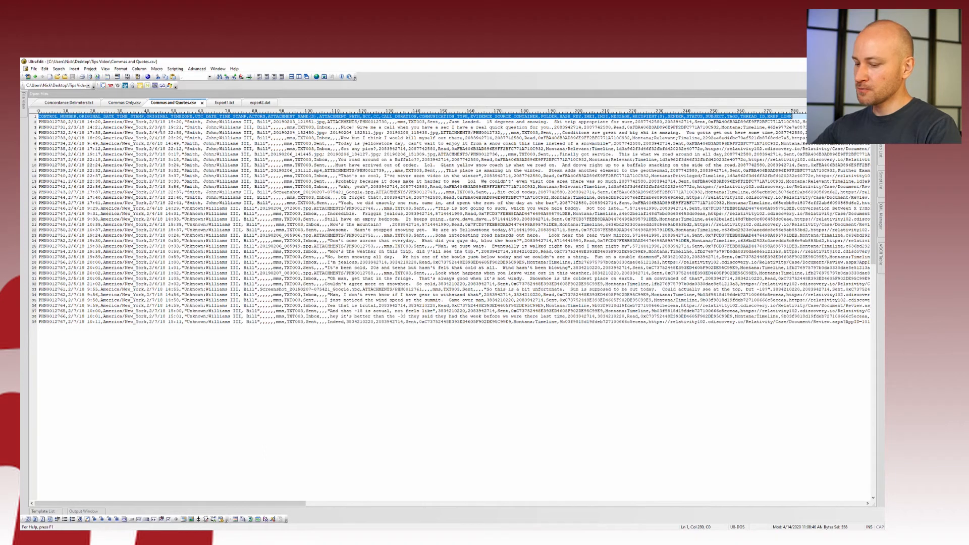
key(ctrl+n)
key(ctrl+v)
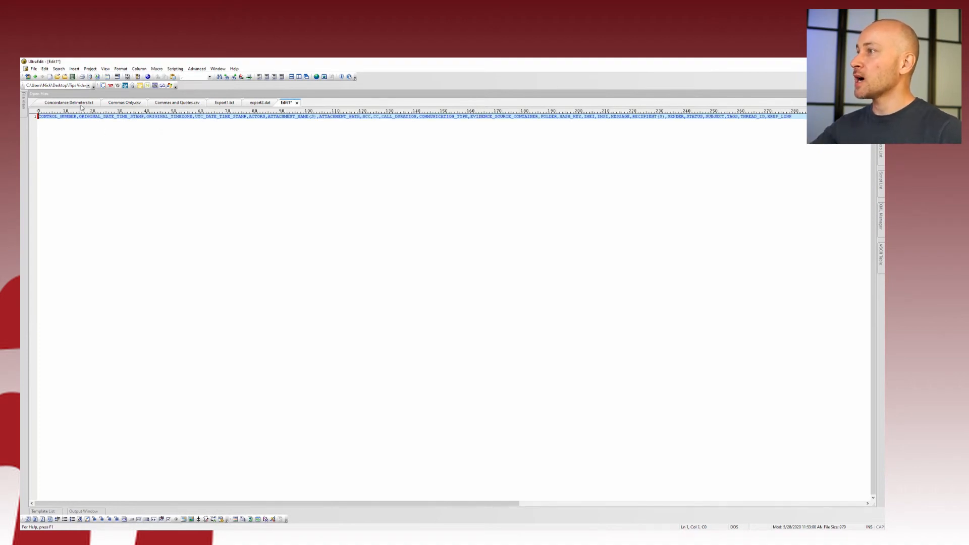
click(82, 104)
click(143, 134)
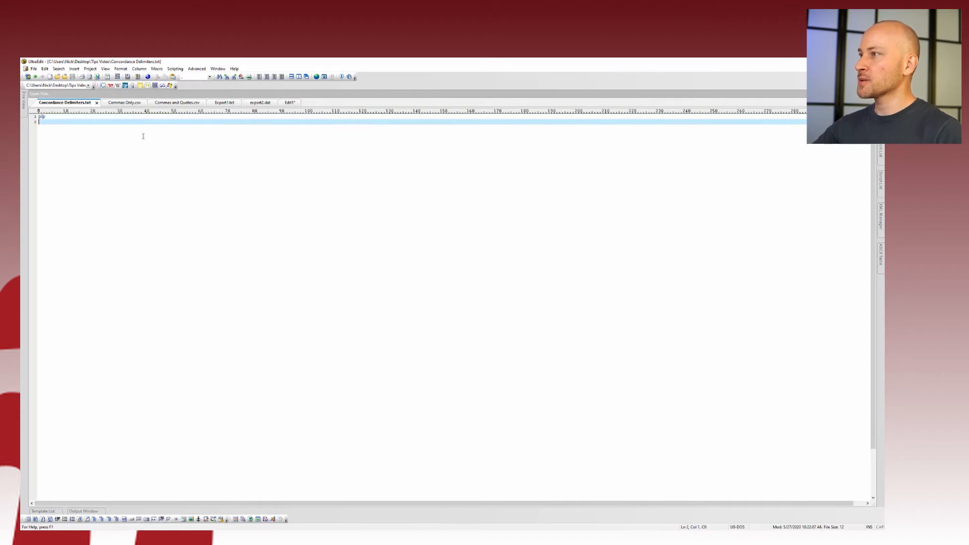
key(Up)
key(shift+End)
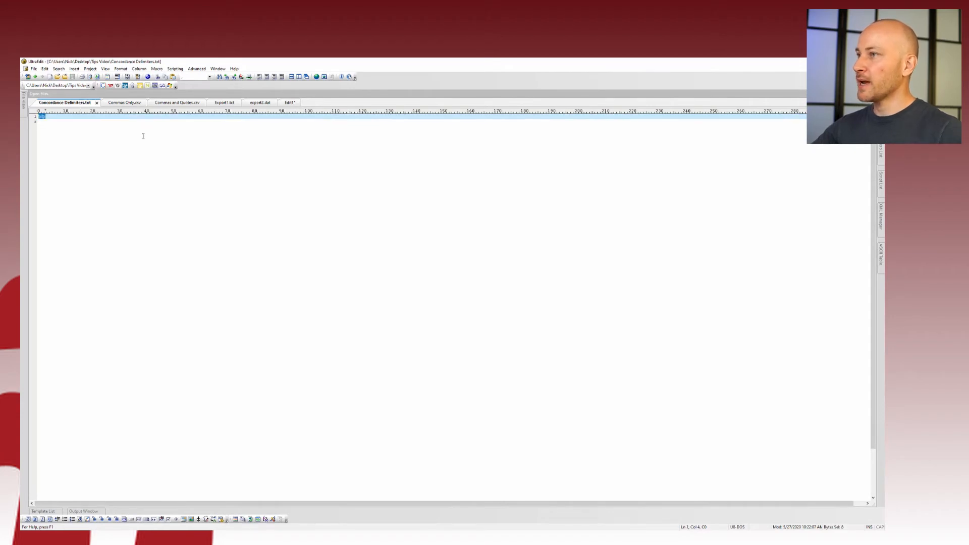
click(289, 103)
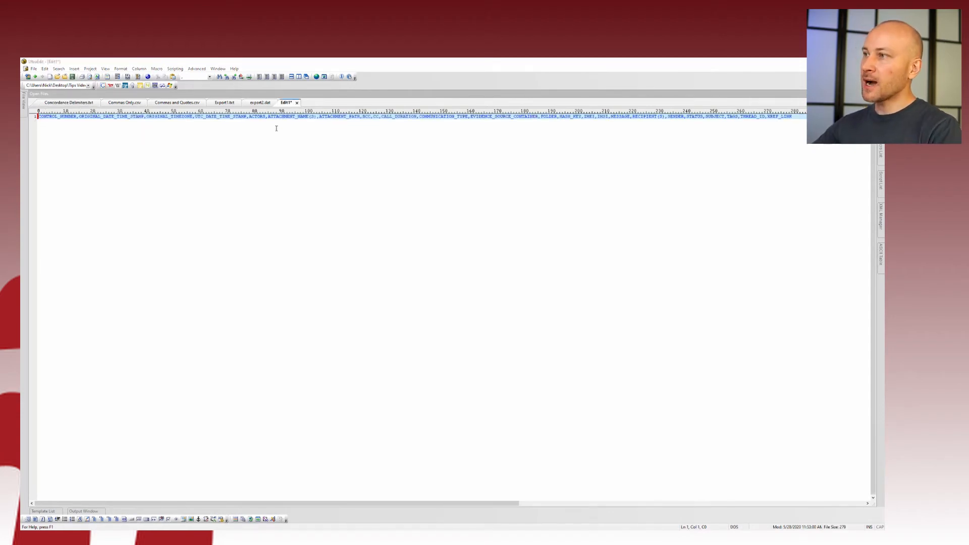
Replace every comma in the header line with þ¶þ and end it with a line break
key(ctrl+r)
text(,)
key(Tab)
text(þ□þ)
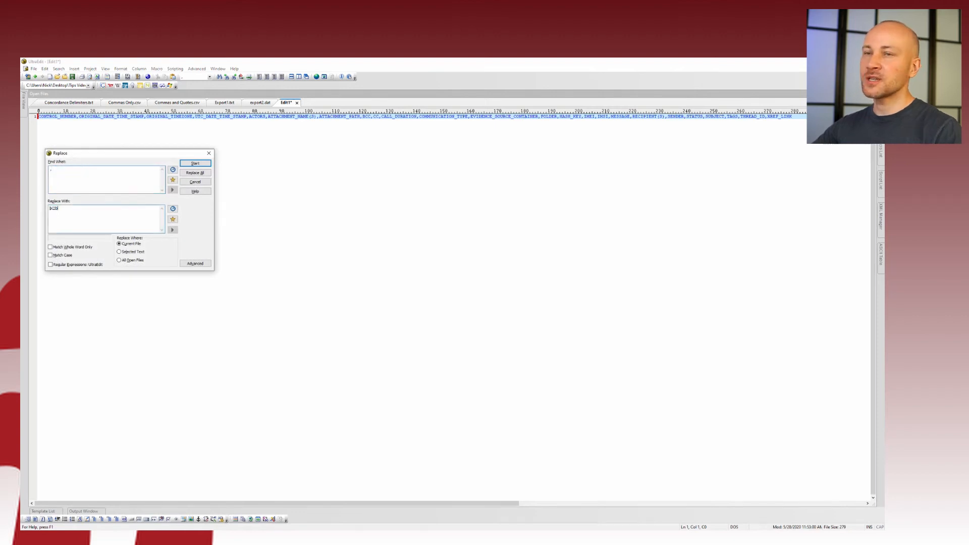
key(alt+a)
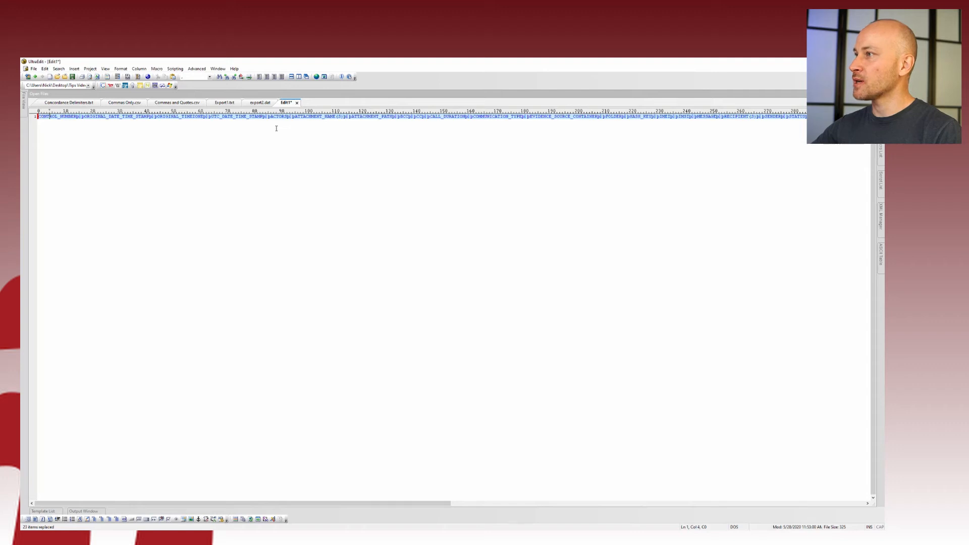
key(shift+Right)
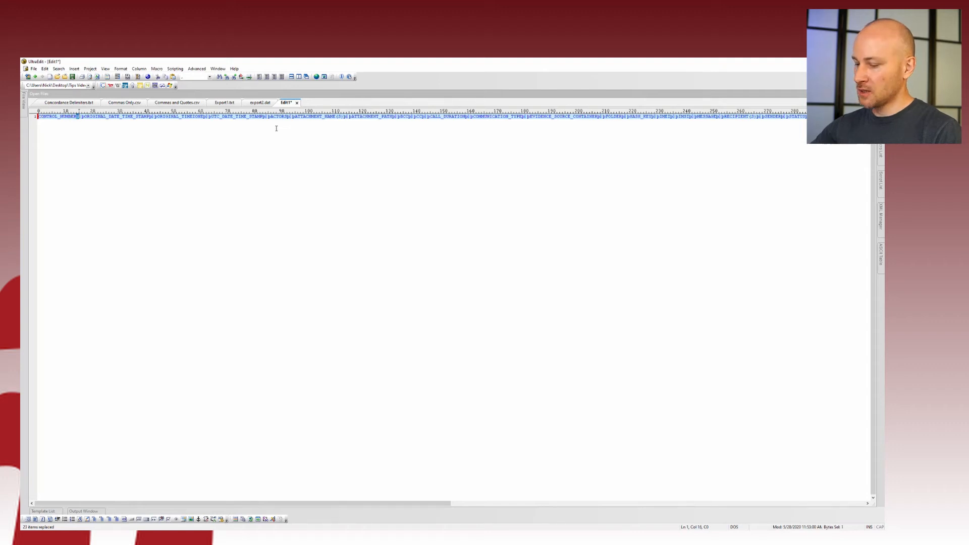
key(End)
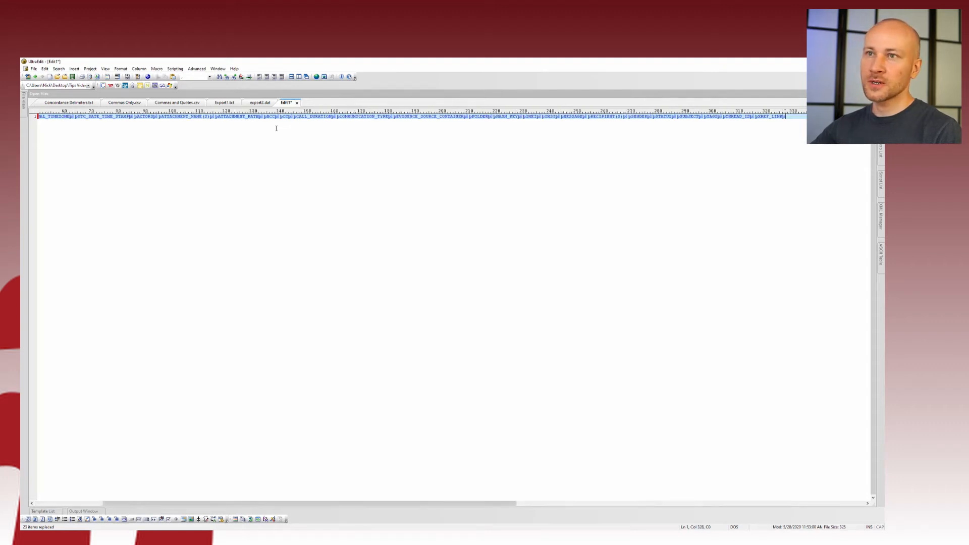
key(Return)
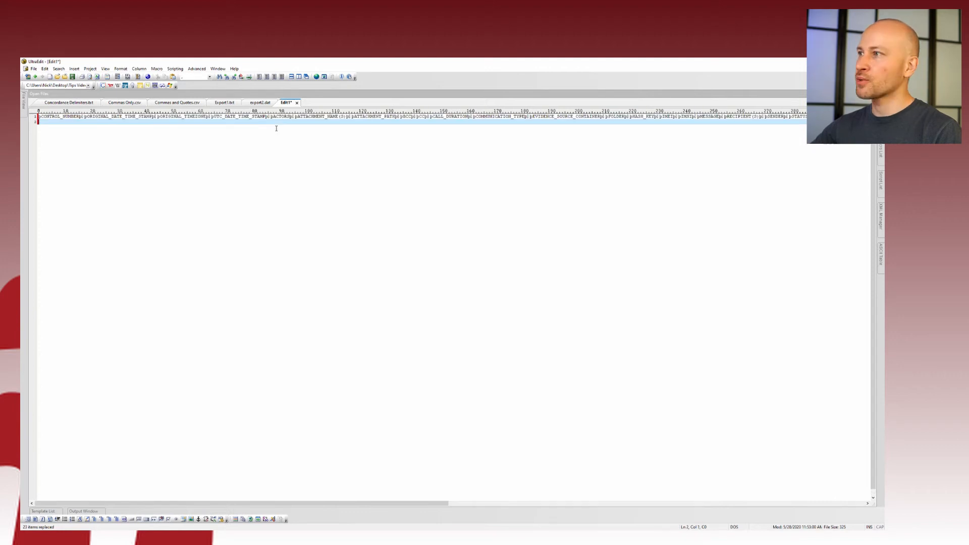
Save the new file as Headers.dat in the Tips Video folder
key(ctrl+s)
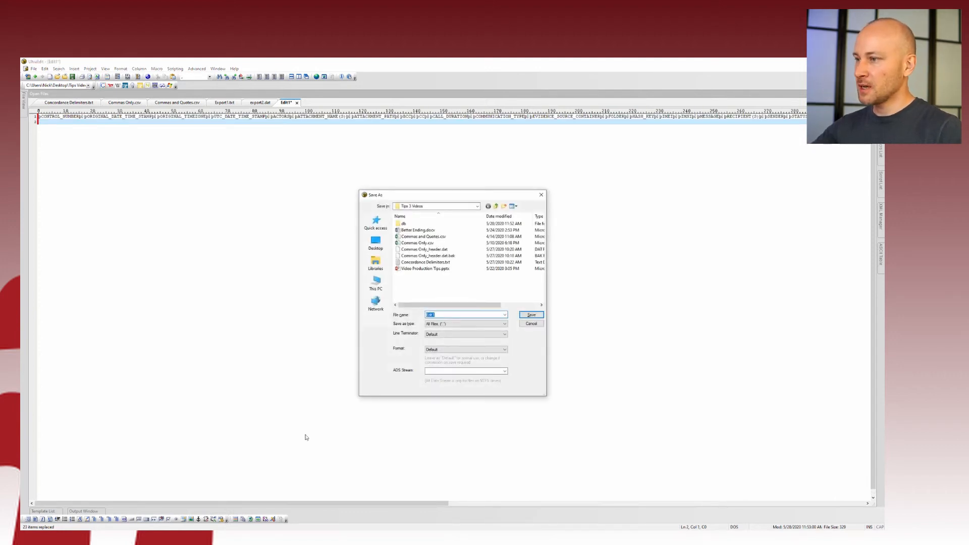
click(103, 535)
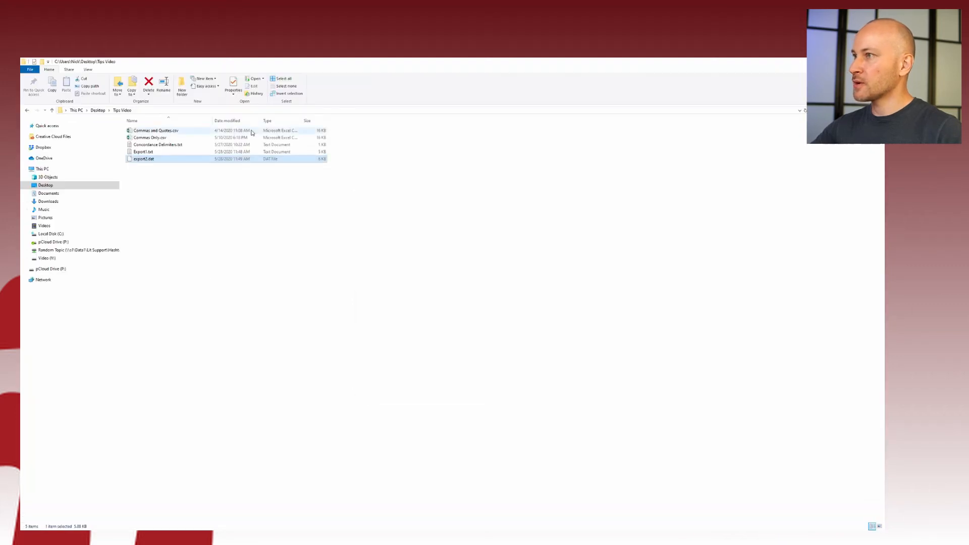
click(204, 535)
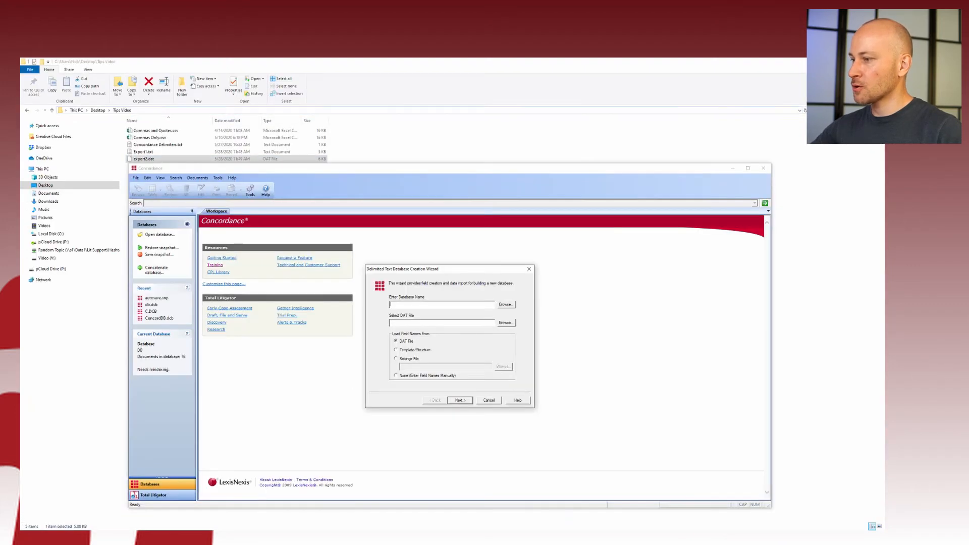
click(222, 535)
text(C:\Users\Nick\Desktop\Tips Video)
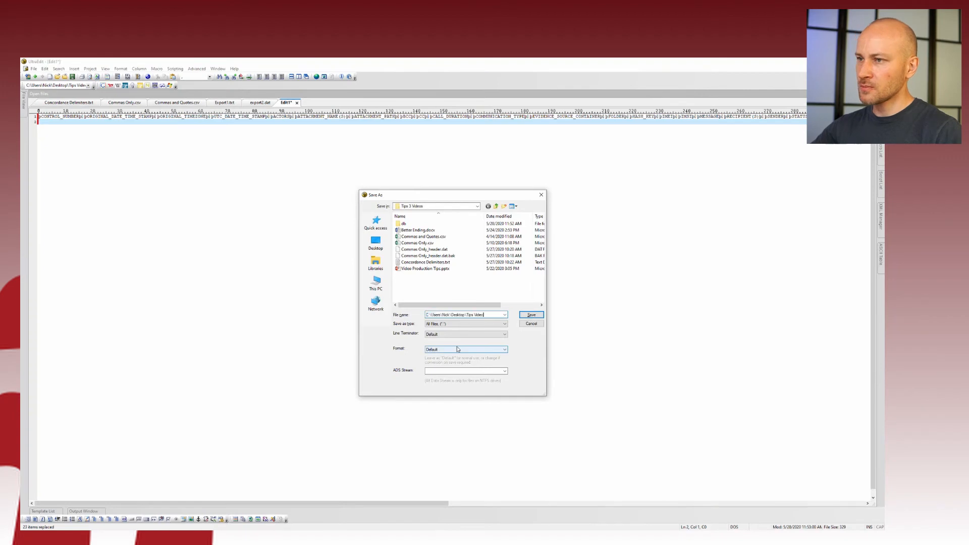
key(Return)
text(Headers)
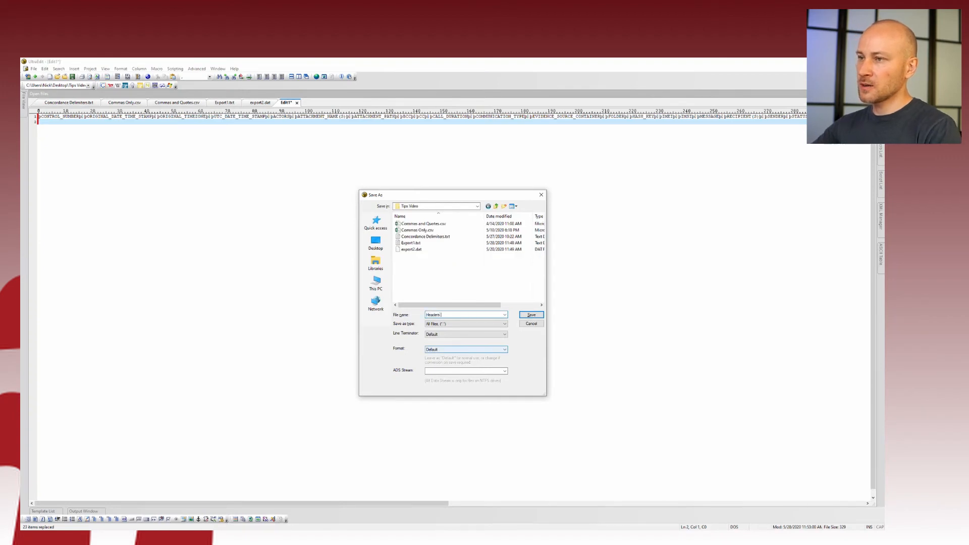
text(.dat)
key(Return)
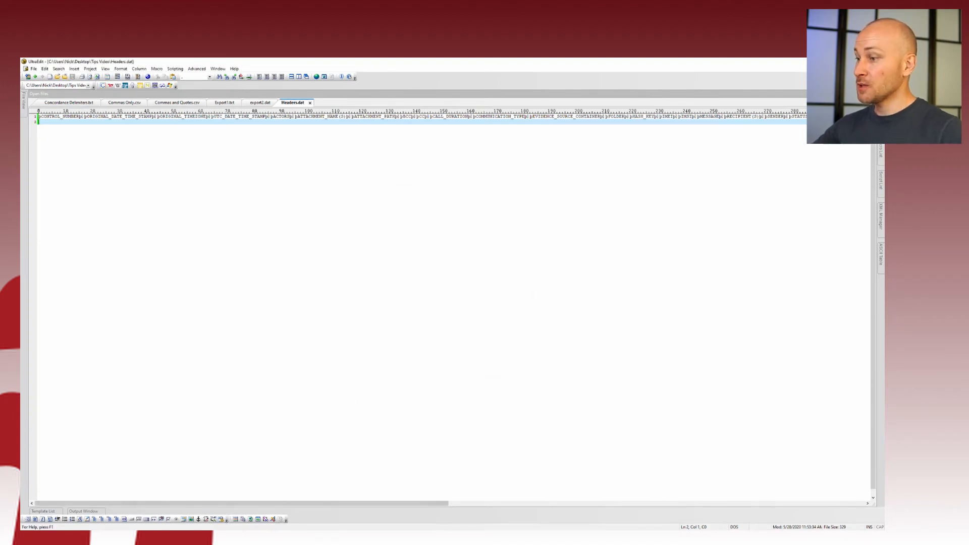
key(alt+Tab)
Create a db folder in Tips Video and name the new database db
click(505, 305)
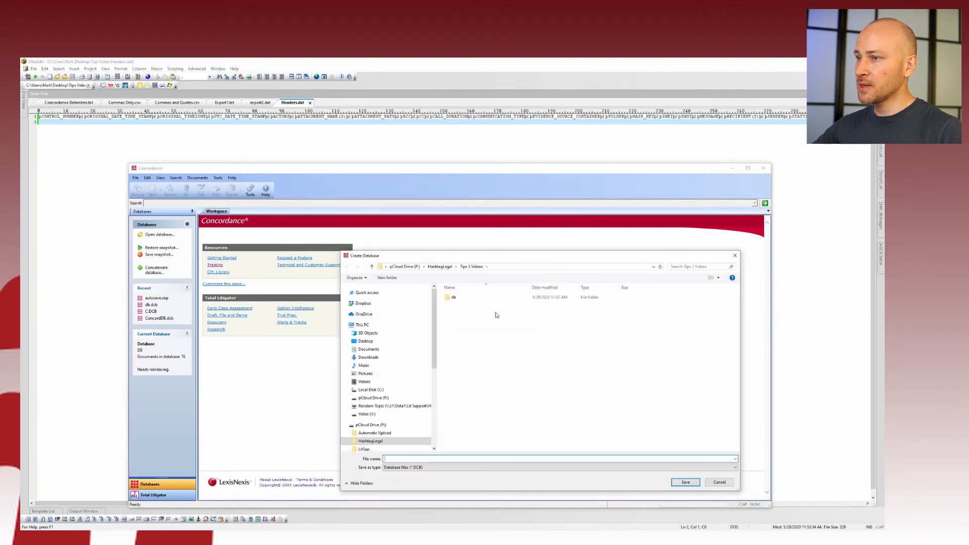
click(365, 342)
double_click(461, 333)
right_click(469, 356)
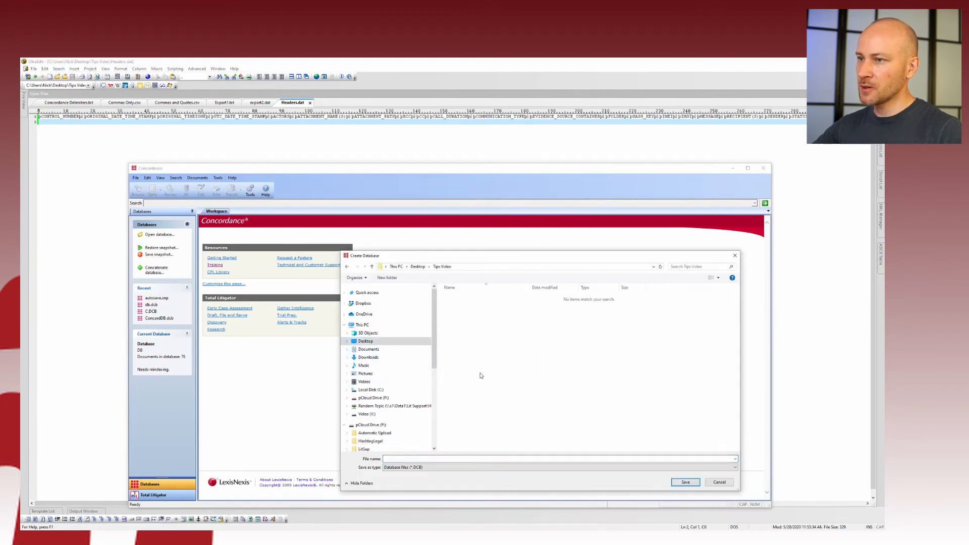
mouse_move(489, 451)
click(560, 453)
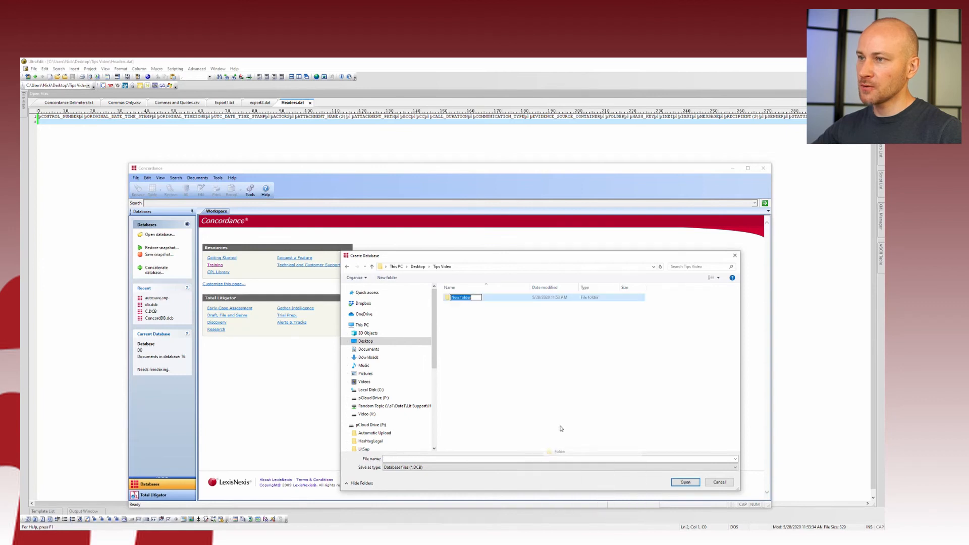
text(db)
key(Return)
key(Return)
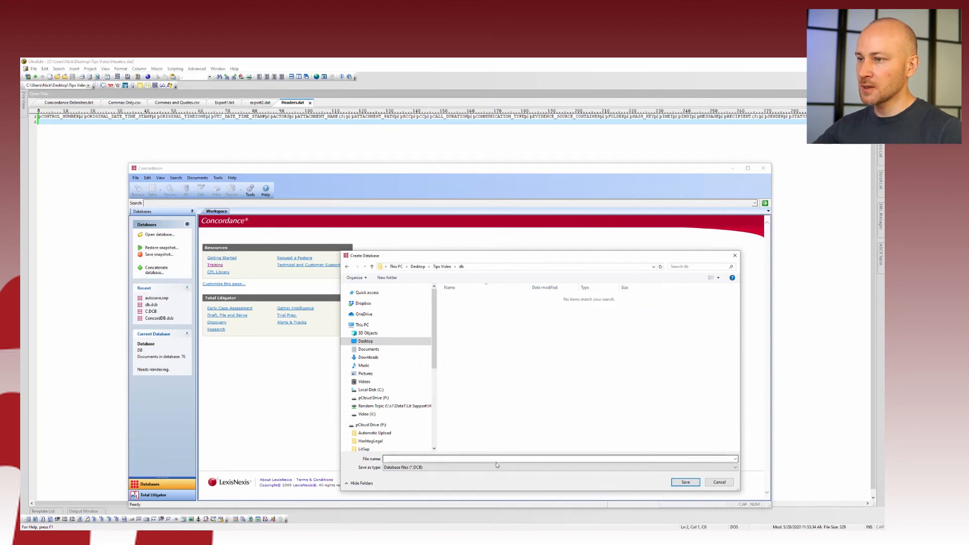
click(496, 459)
text(db)
key(Return)
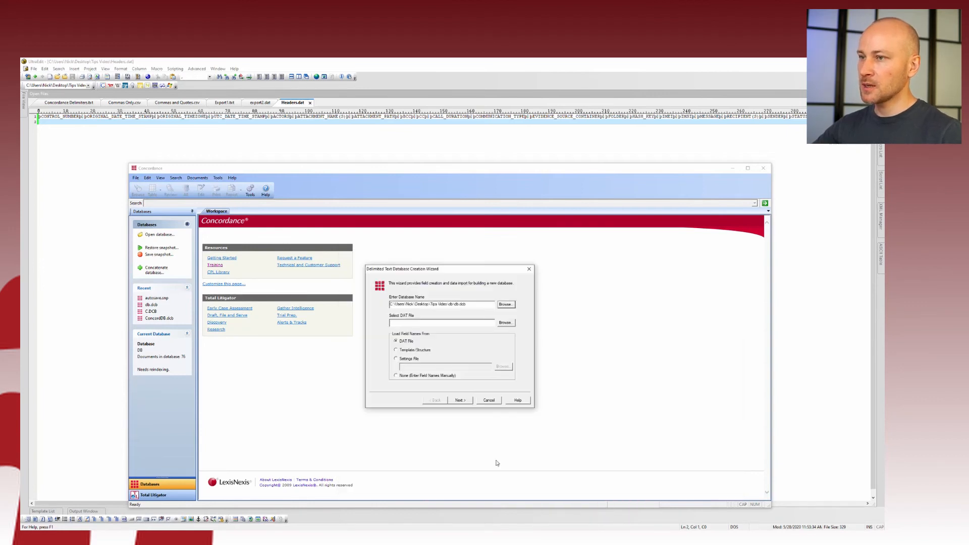
Load Headers.dat as the DAT file and accept Concordance's default delimiters
click(506, 322)
click(443, 266)
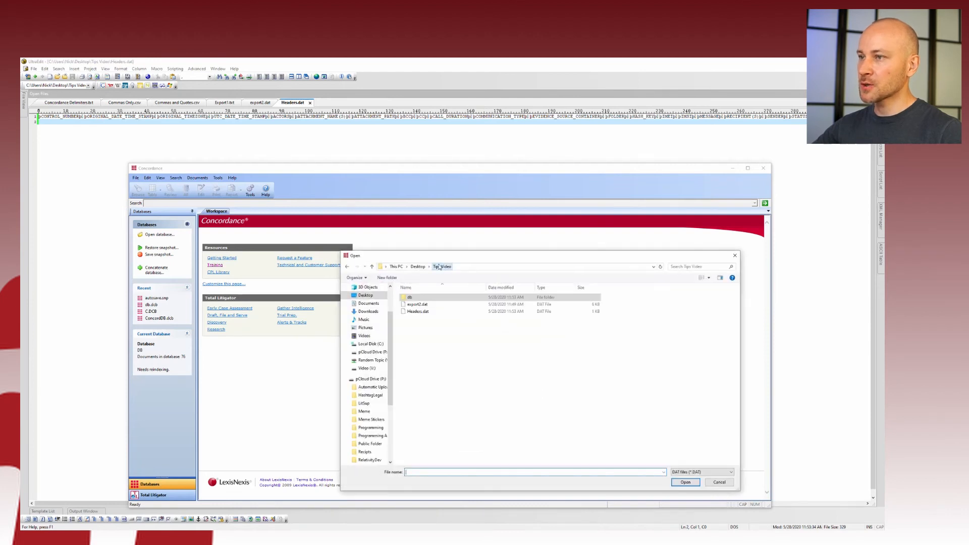
double_click(418, 312)
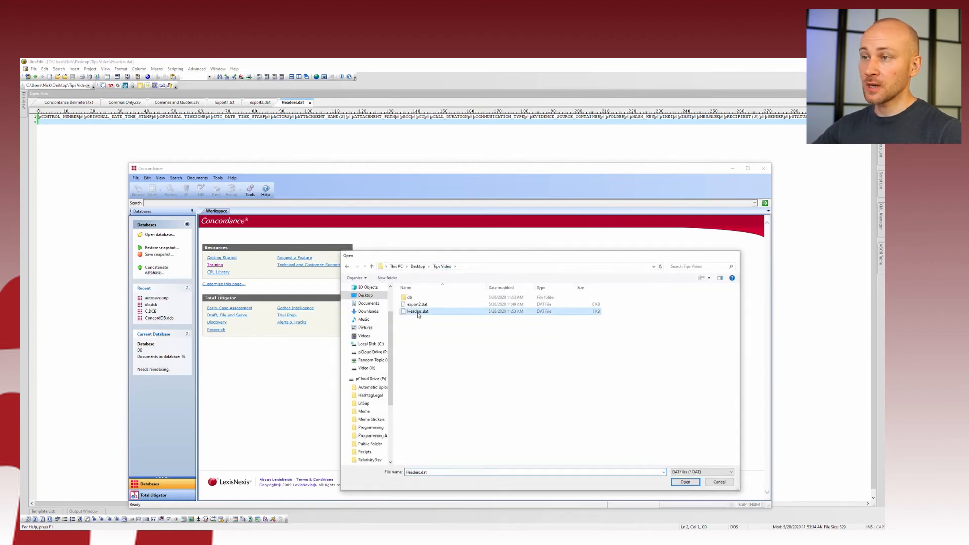
click(465, 401)
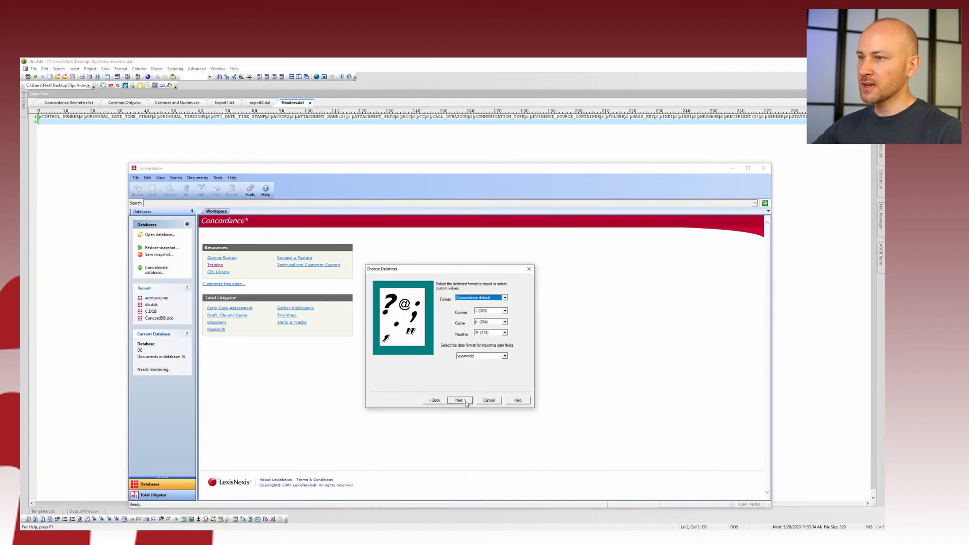
click(464, 402)
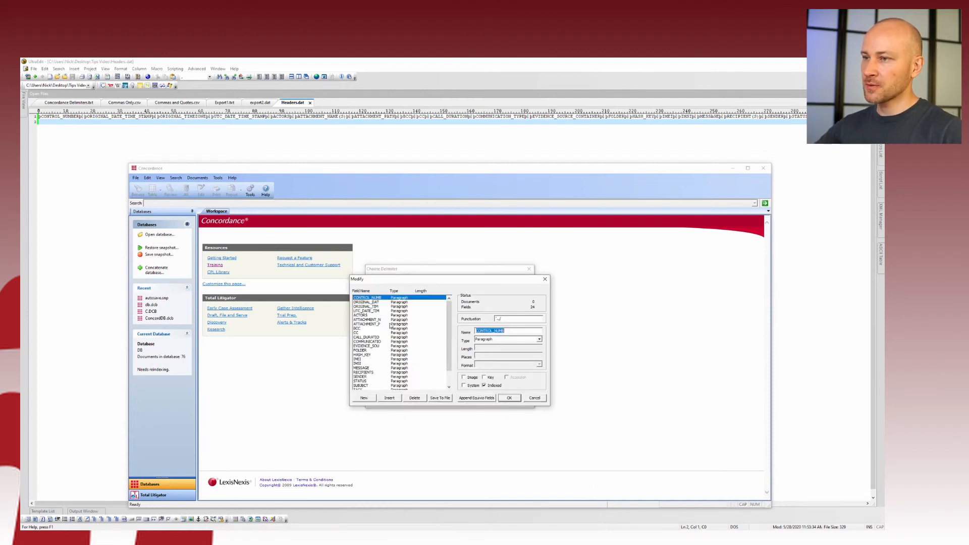
Mark CONTROL_NUMB as image and key field, then finish creating the database
click(474, 378)
click(490, 378)
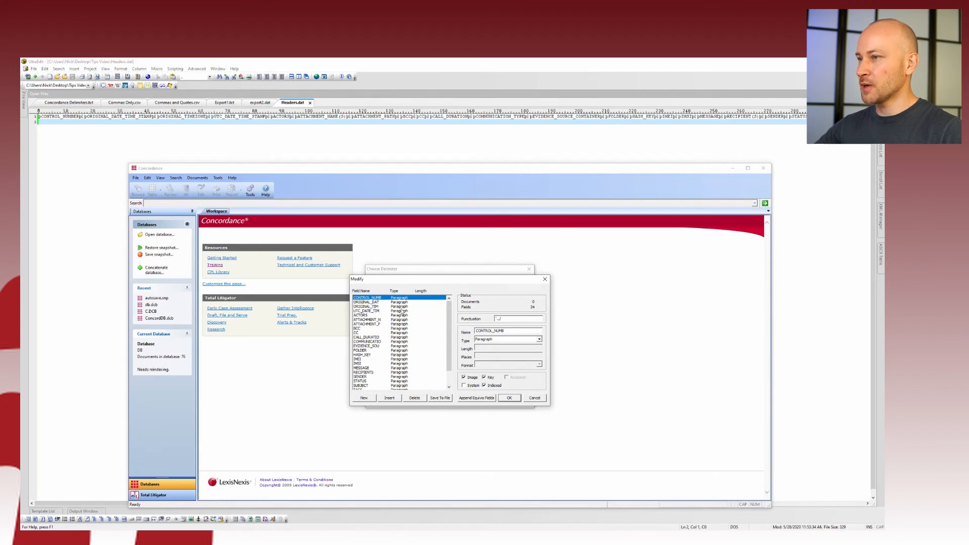
click(509, 398)
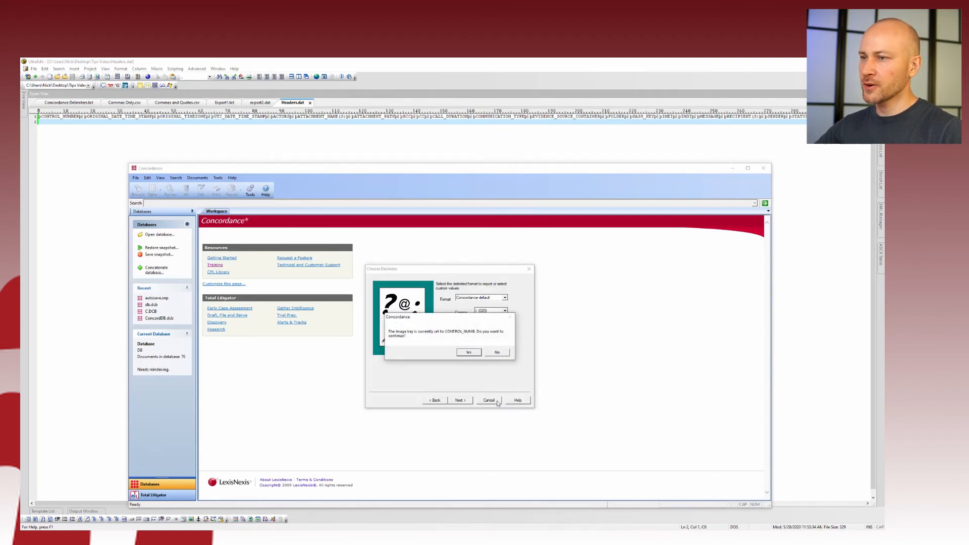
click(469, 353)
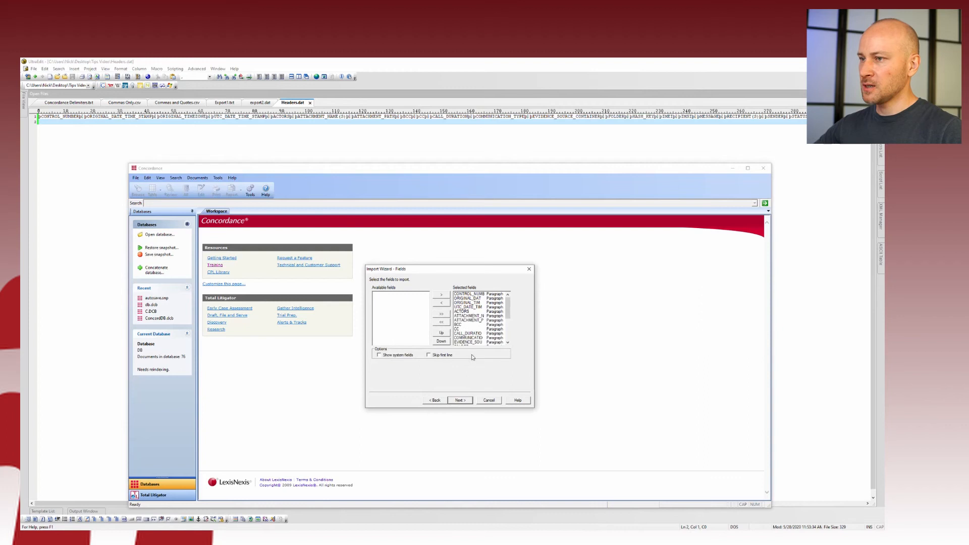
click(464, 401)
click(465, 400)
click(464, 400)
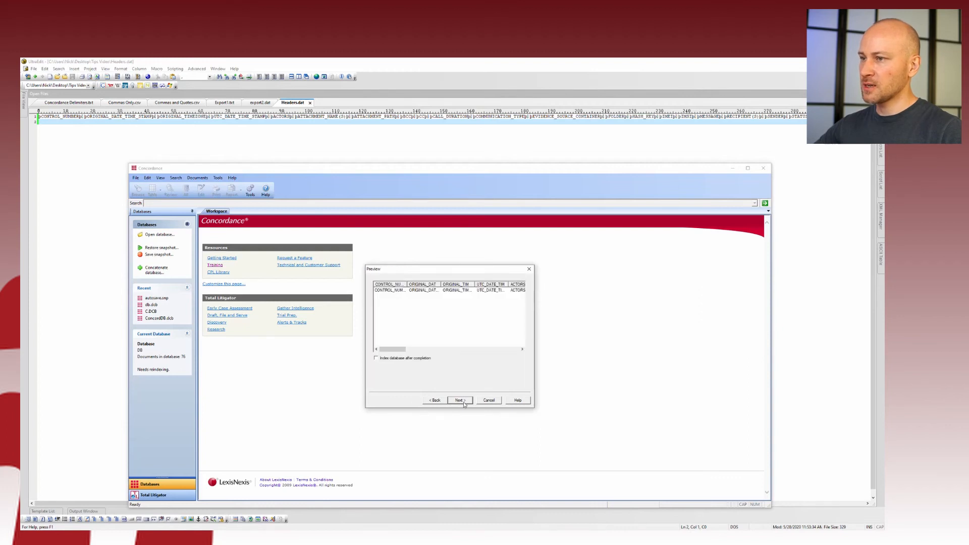
click(464, 400)
click(464, 402)
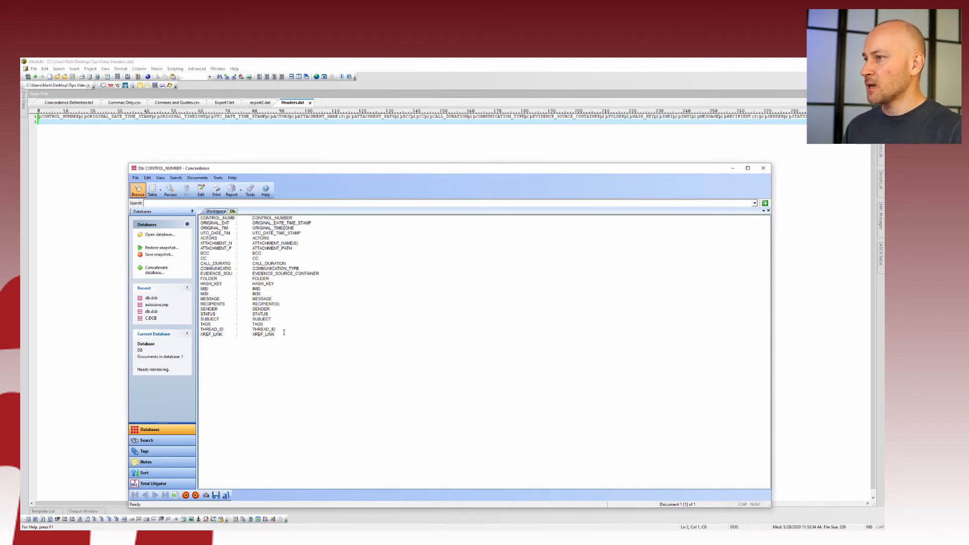
Erase all records from the db database and confirm the prompt
drag(282, 334, 252, 217)
click(337, 277)
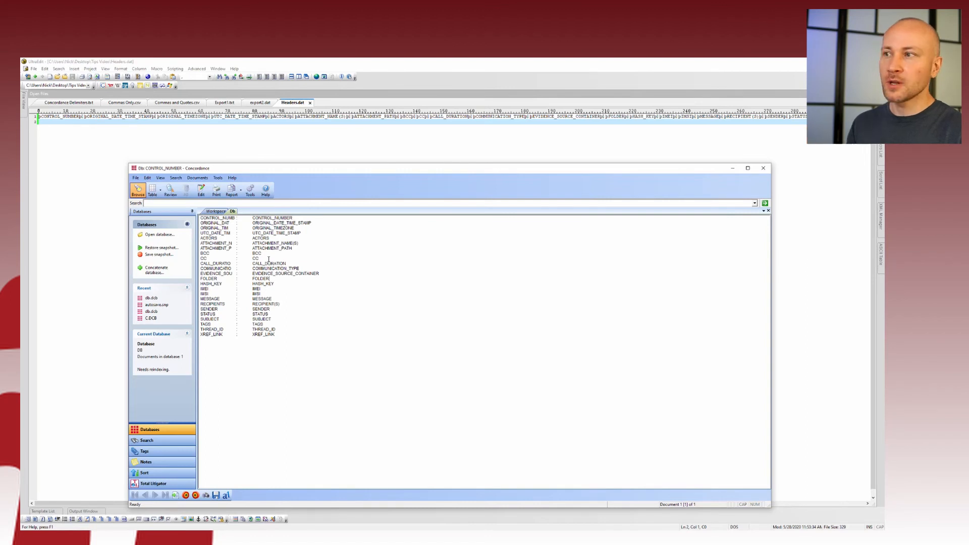
click(135, 177)
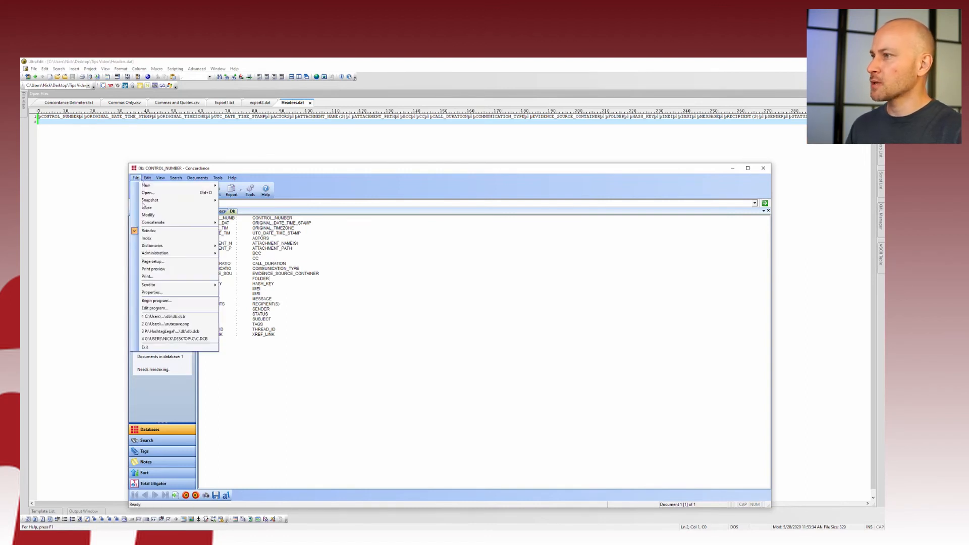
mouse_move(174, 253)
click(249, 276)
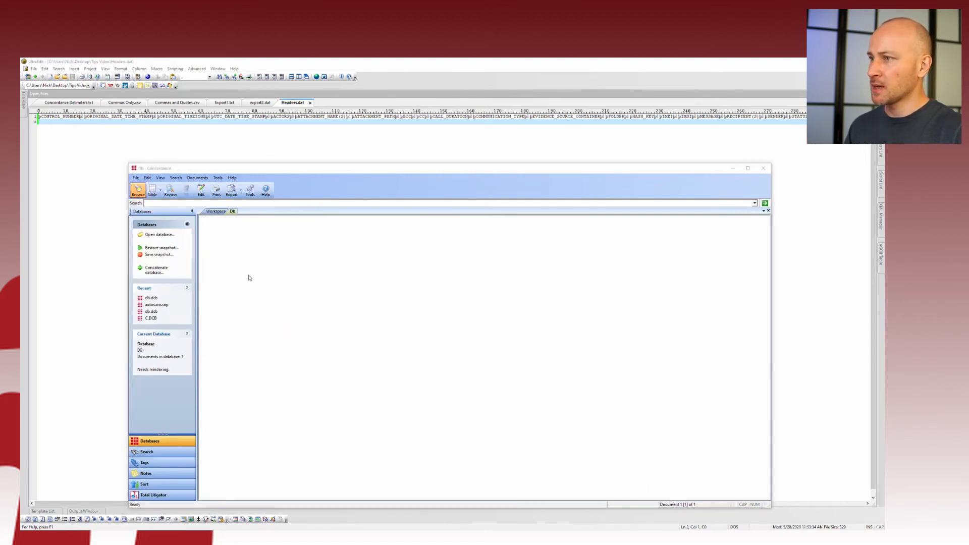
click(435, 351)
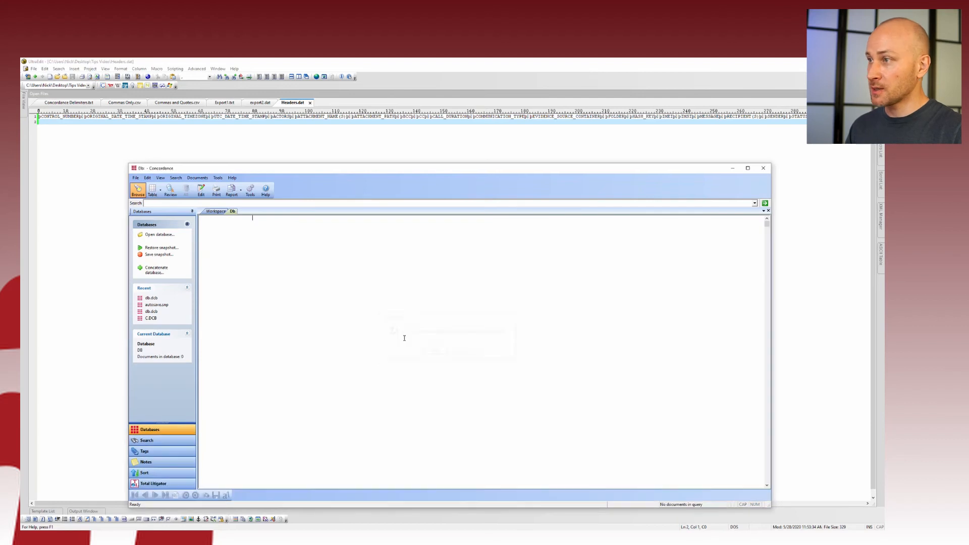
Start a Documents import using the plain Import dialog box instead of the wizard
click(198, 178)
mouse_move(212, 240)
click(295, 248)
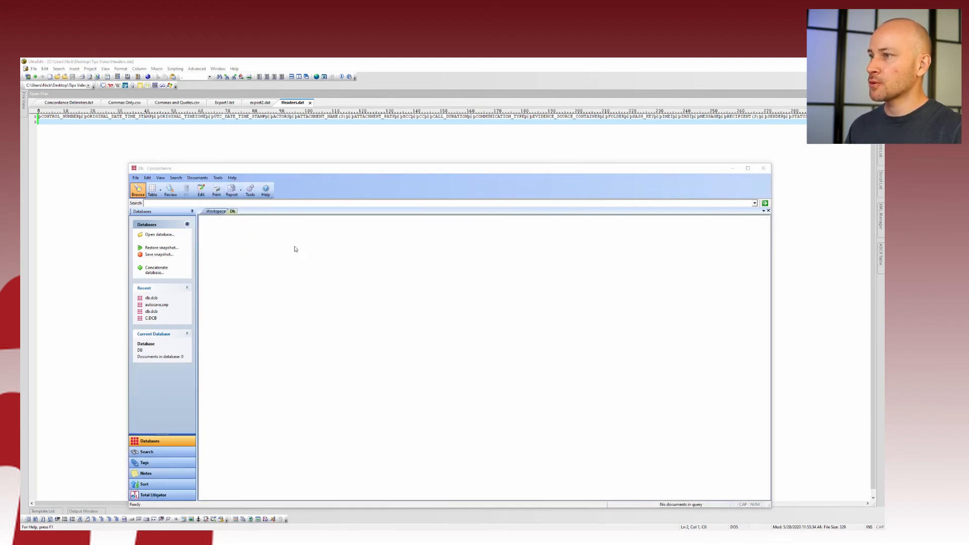
click(427, 351)
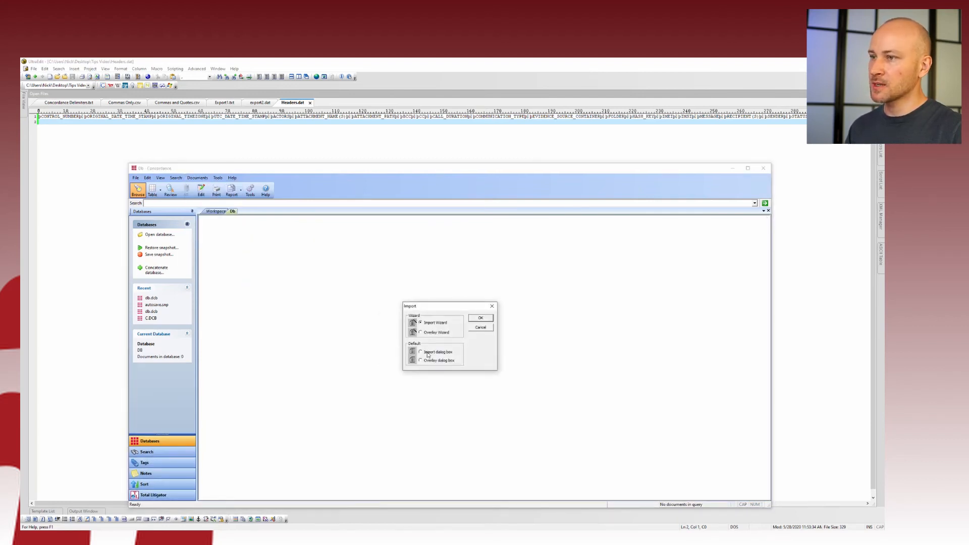
Set the delimited import's quote character to double quotes (034)
click(481, 318)
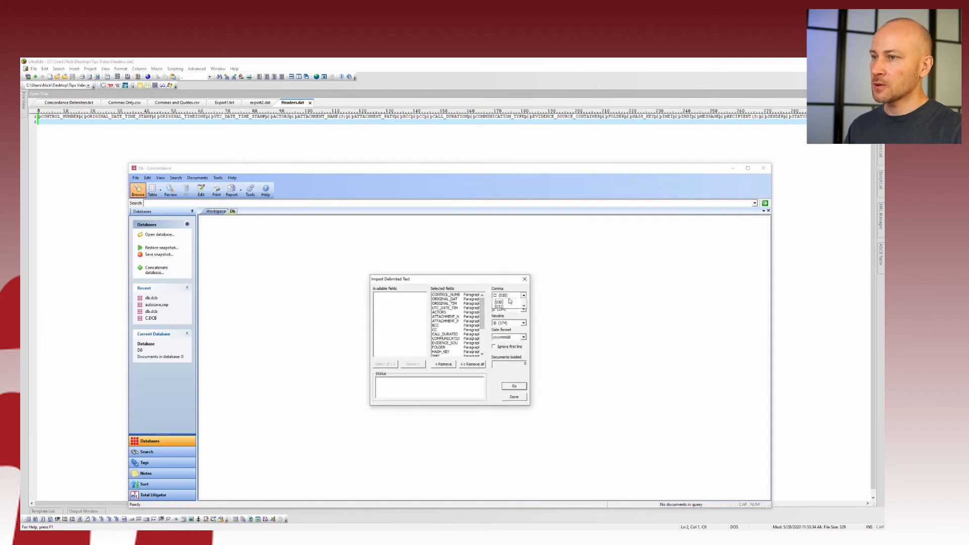
click(508, 296)
click(510, 309)
click(511, 312)
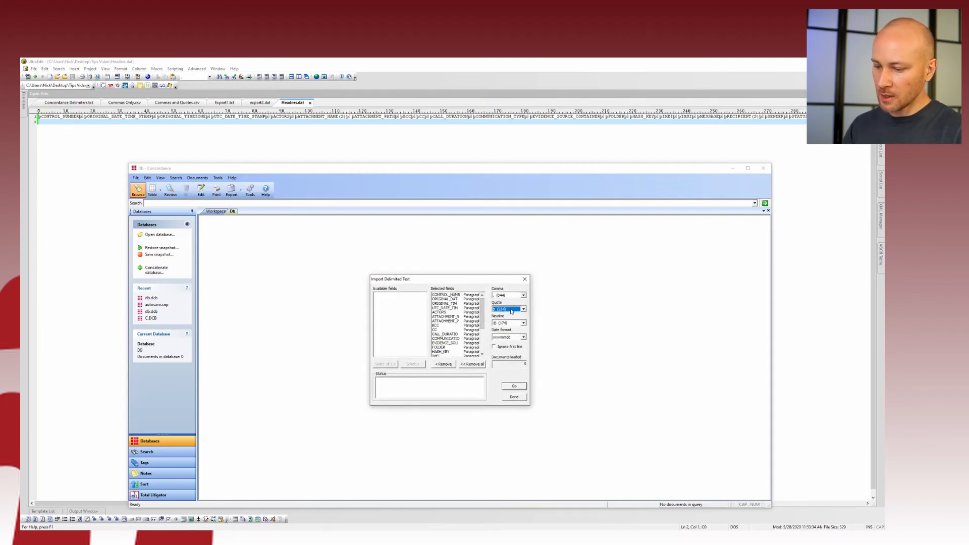
key(shift+apostrophe)
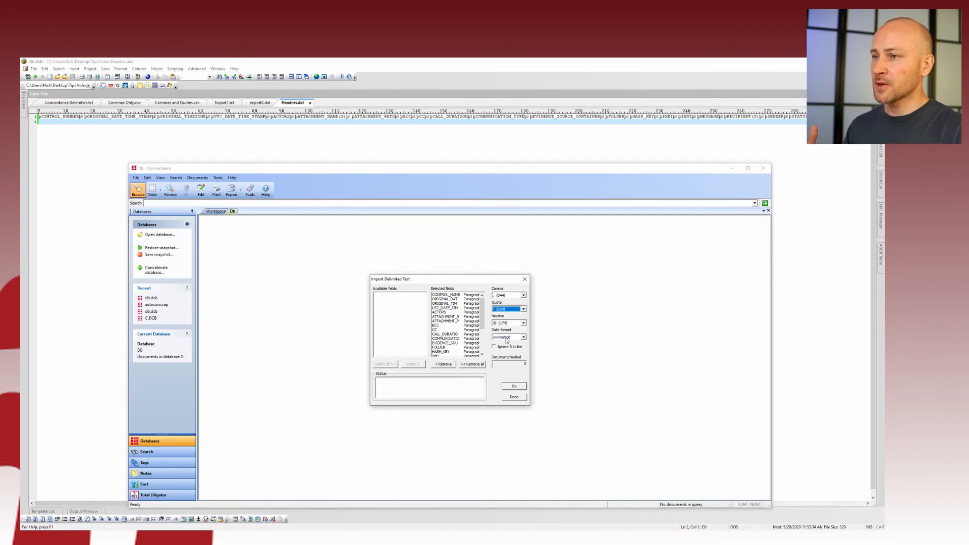
Import Commas and Quotes.csv as a CSV file, loading 38 documents
click(515, 387)
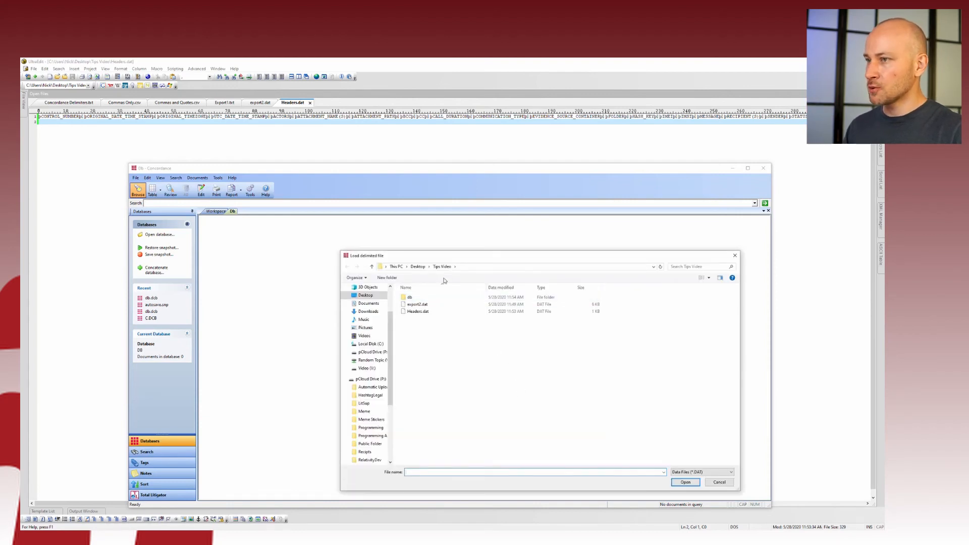
click(705, 473)
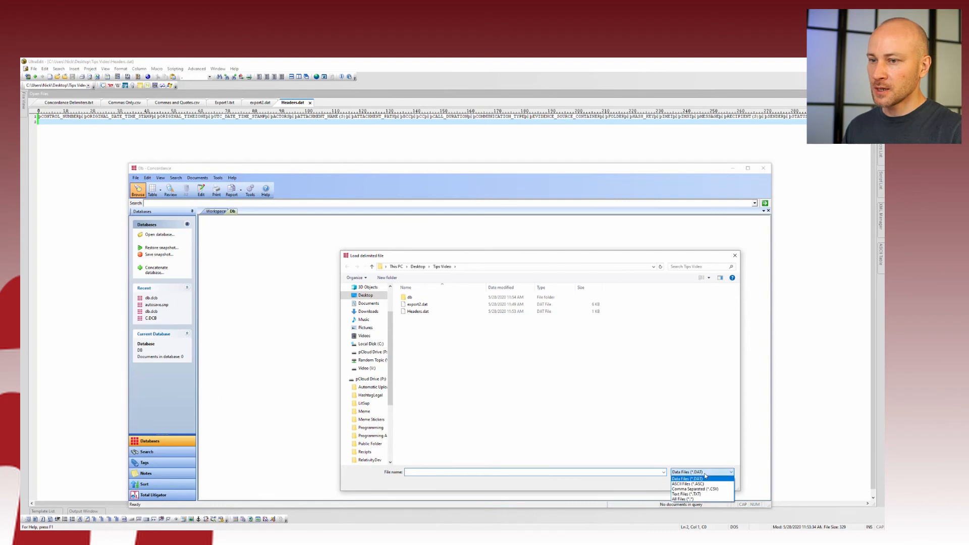
click(696, 488)
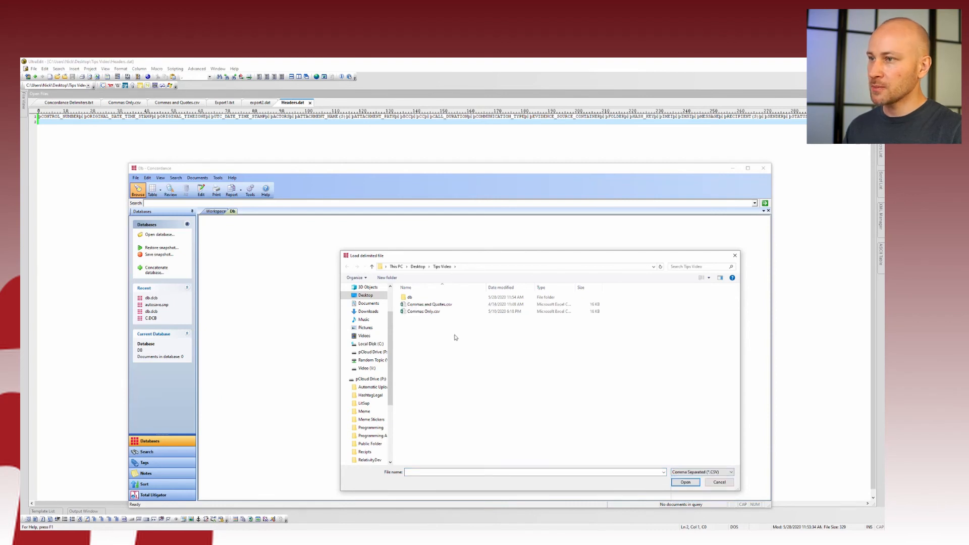
click(429, 304)
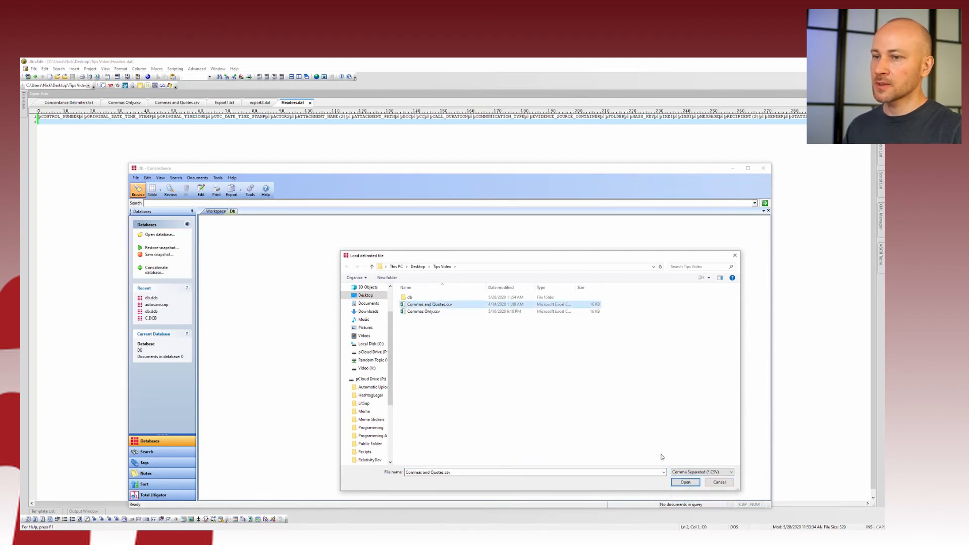
click(684, 483)
click(510, 387)
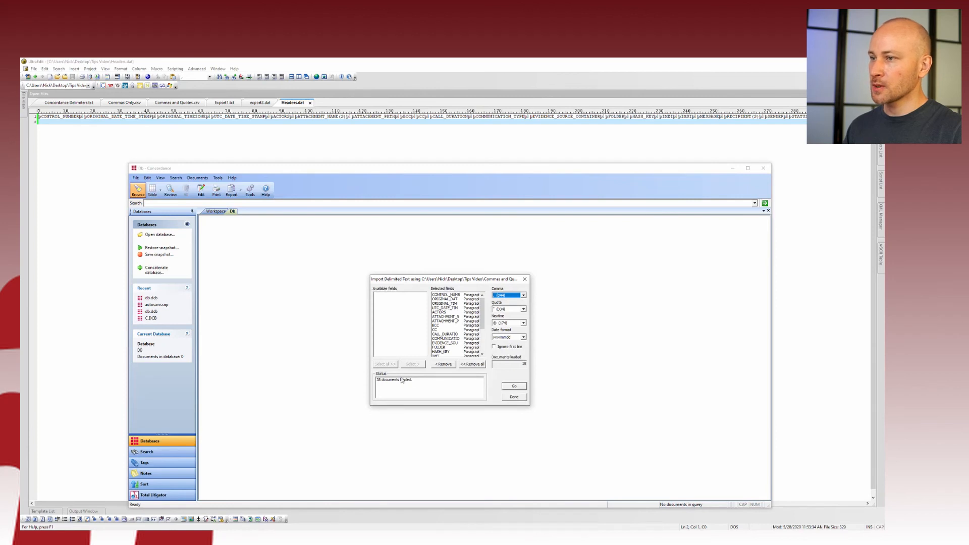
click(520, 397)
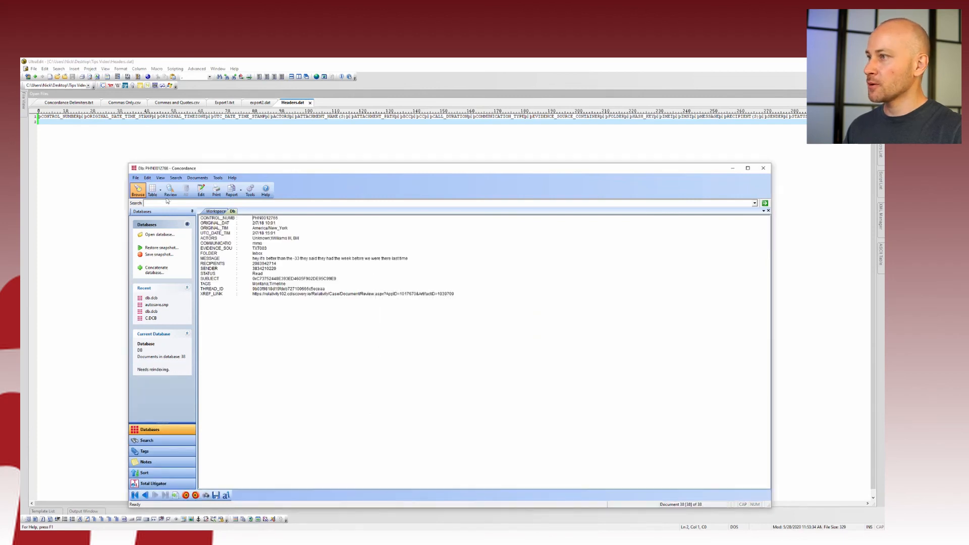
Show the 38 imported records as a table and browse to PHN0012735 and the last rows
click(151, 190)
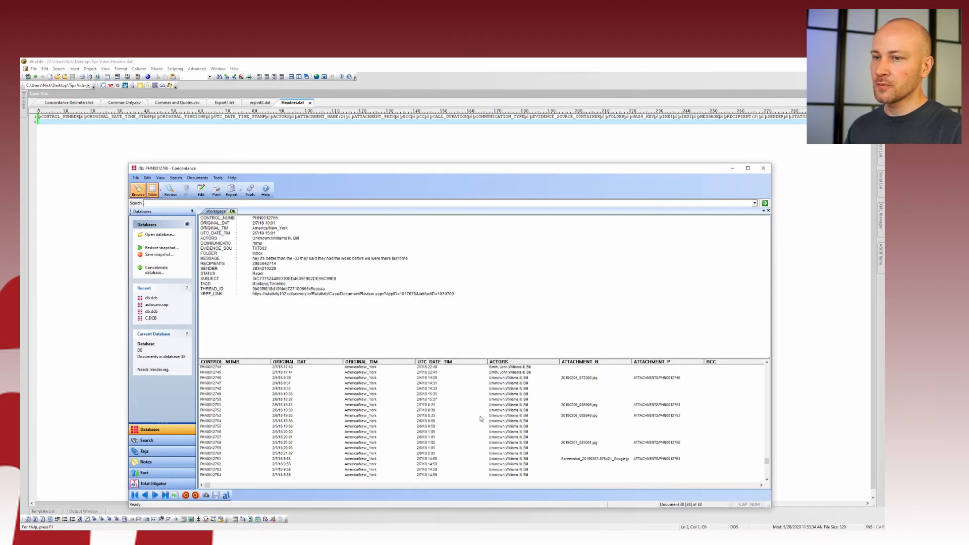
scroll(477, 418, up, 5)
click(472, 400)
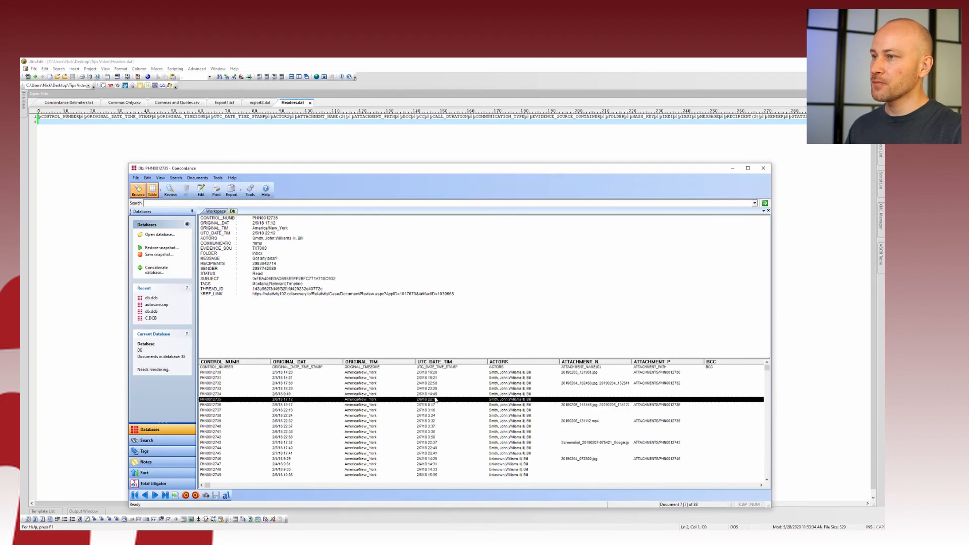
click(766, 400)
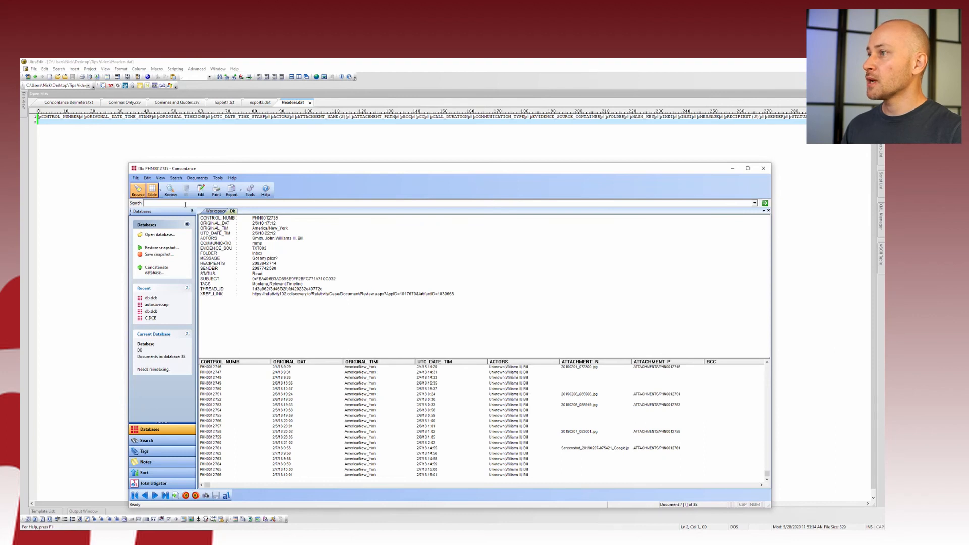
click(197, 177)
Export as delimited text with field separator (020) and quote character þ (254)
mouse_move(204, 250)
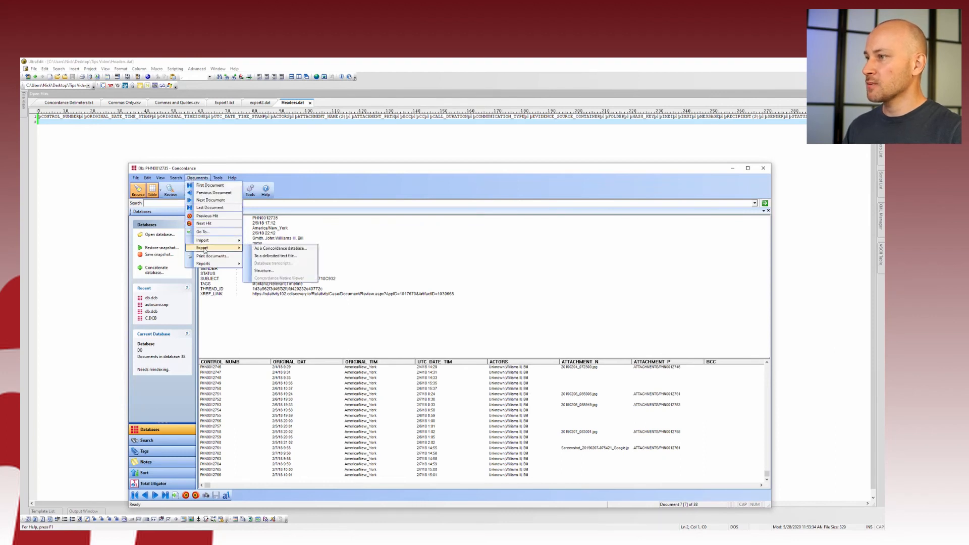
click(275, 255)
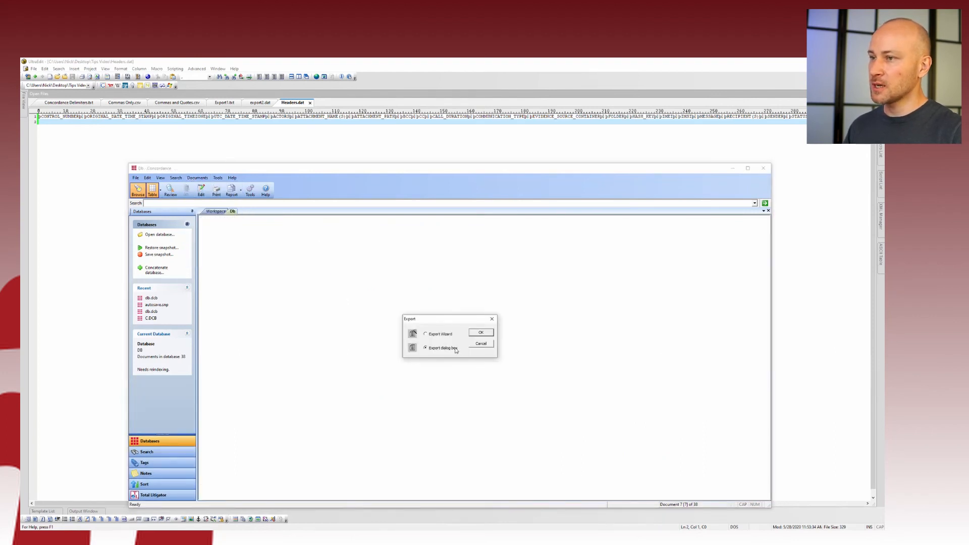
click(476, 334)
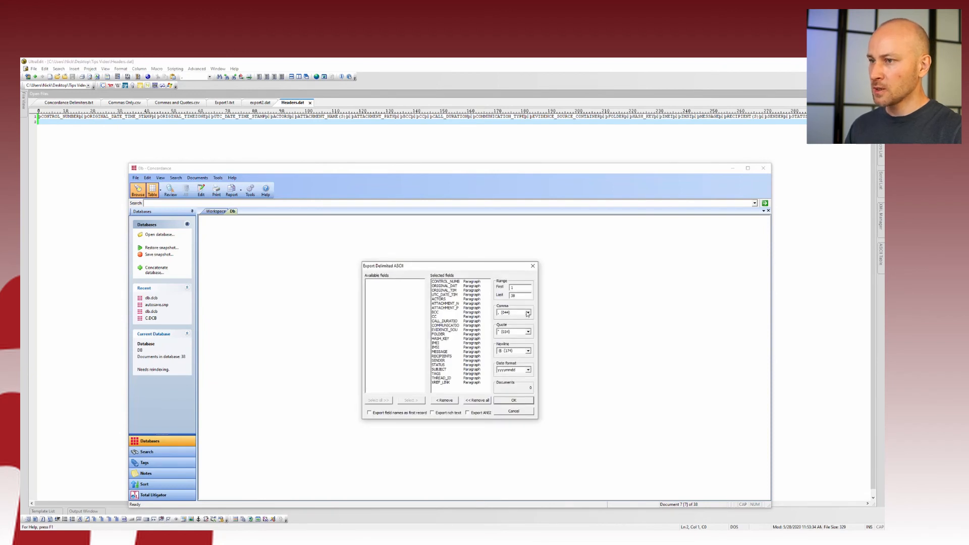
click(527, 313)
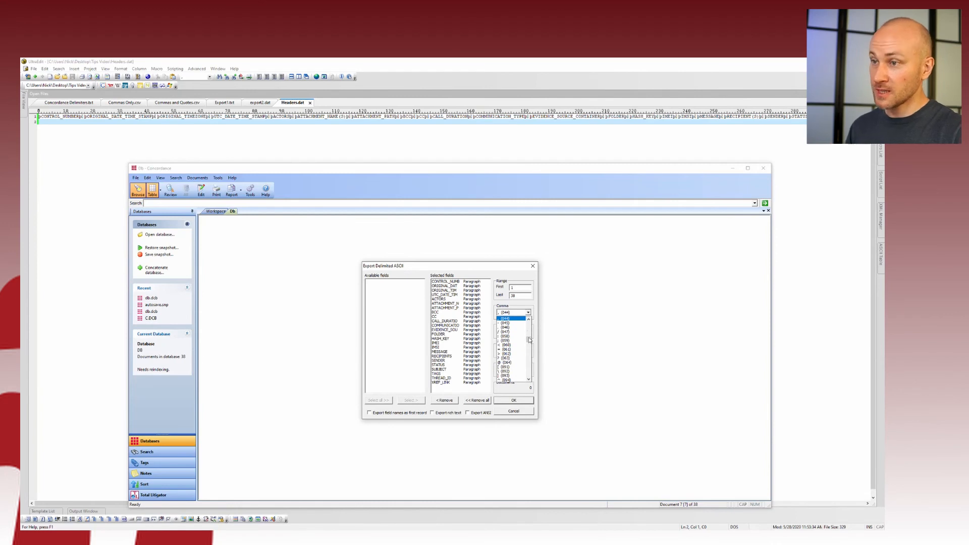
drag(528, 338, 529, 330)
scroll(529, 329, up, 1)
scroll(530, 330, up, 3)
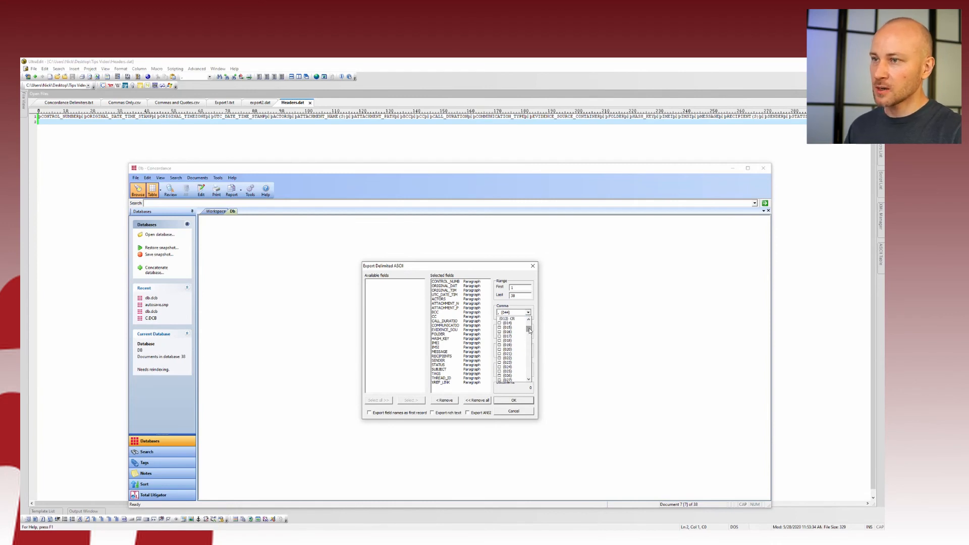
click(524, 355)
click(528, 332)
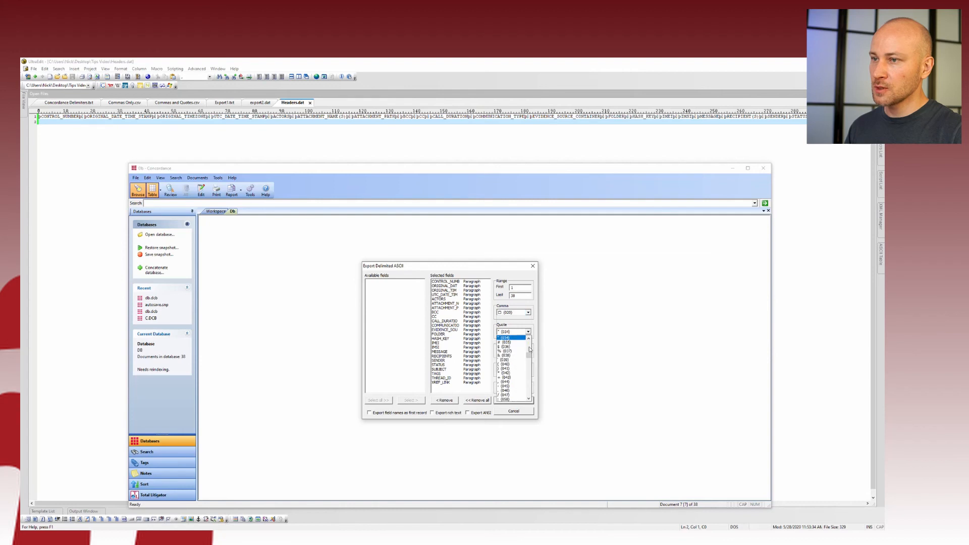
drag(529, 358, 530, 391)
scroll(530, 394, down, 3)
click(509, 394)
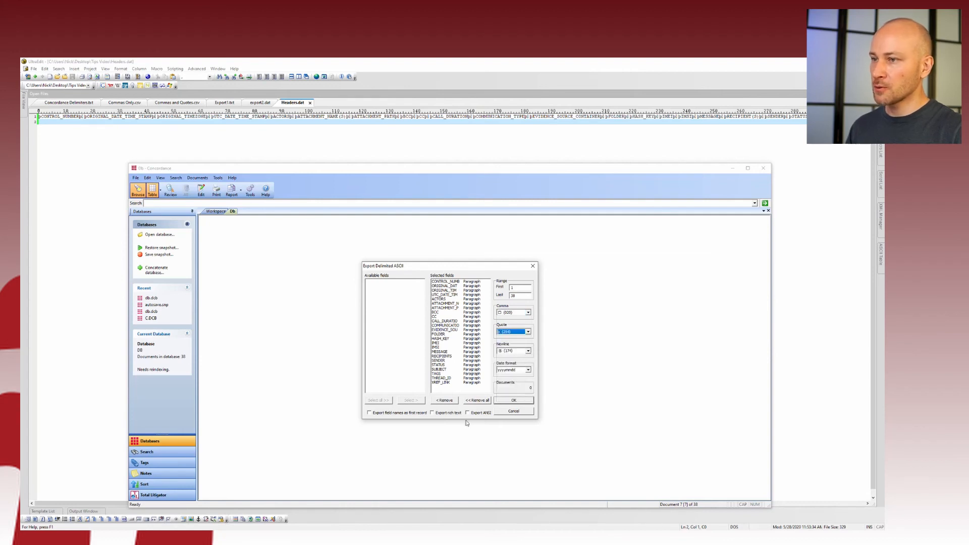
Save the export under the name 'exported from Concordance'
click(514, 399)
text(ex)
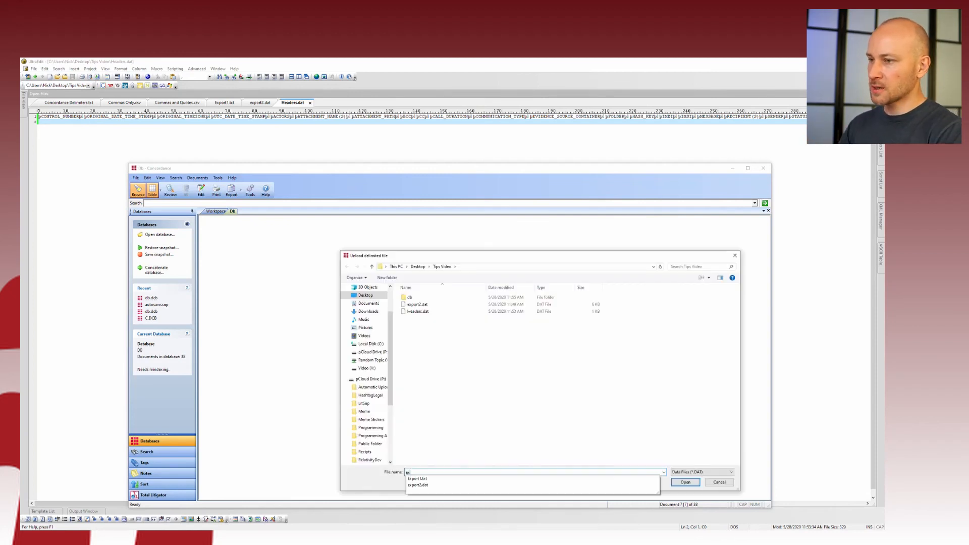
text(ported from )
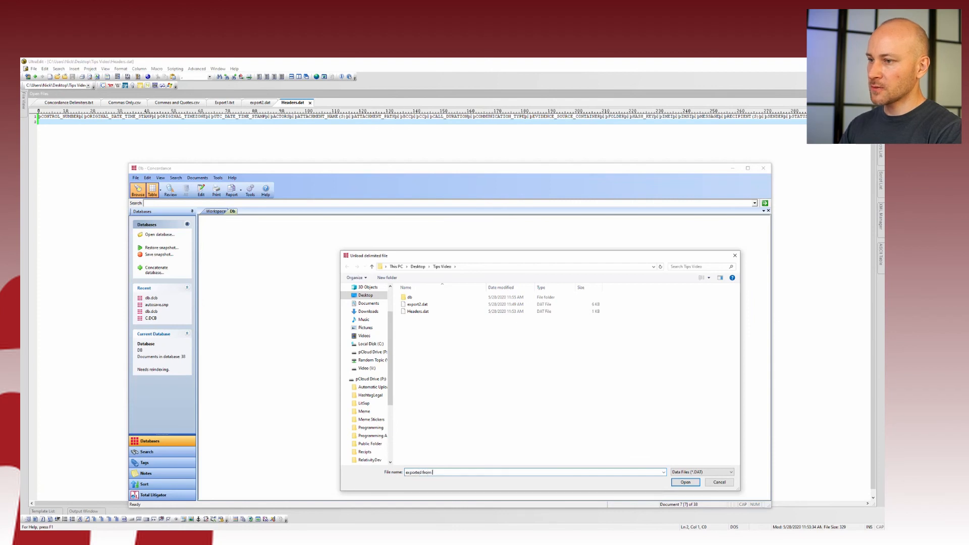
text(Concordan)
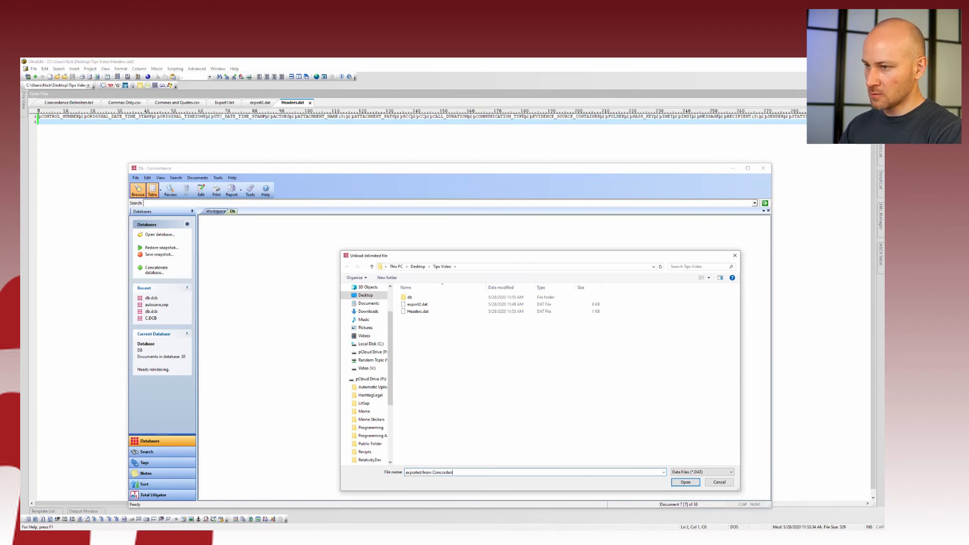
text(ce)
key(Return)
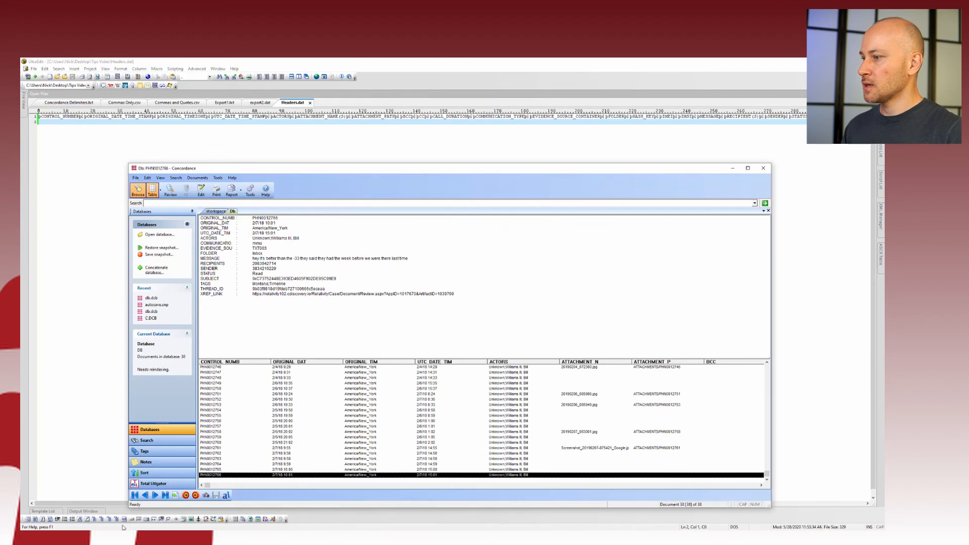
Open exported from Concordance.DAT from the Tips Video folder in UltraEdit and go to line 28
key(alt+Tab)
right_click(174, 183)
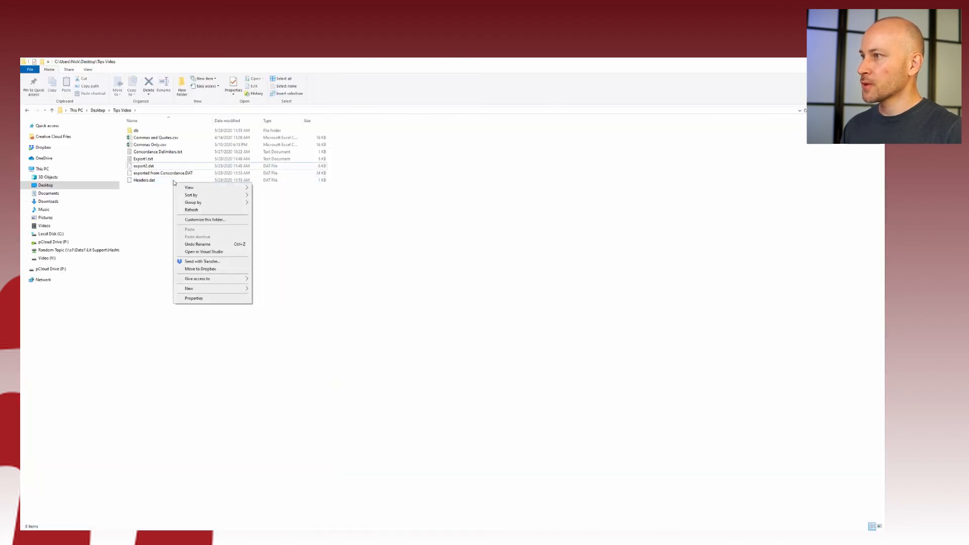
right_click(160, 174)
click(186, 241)
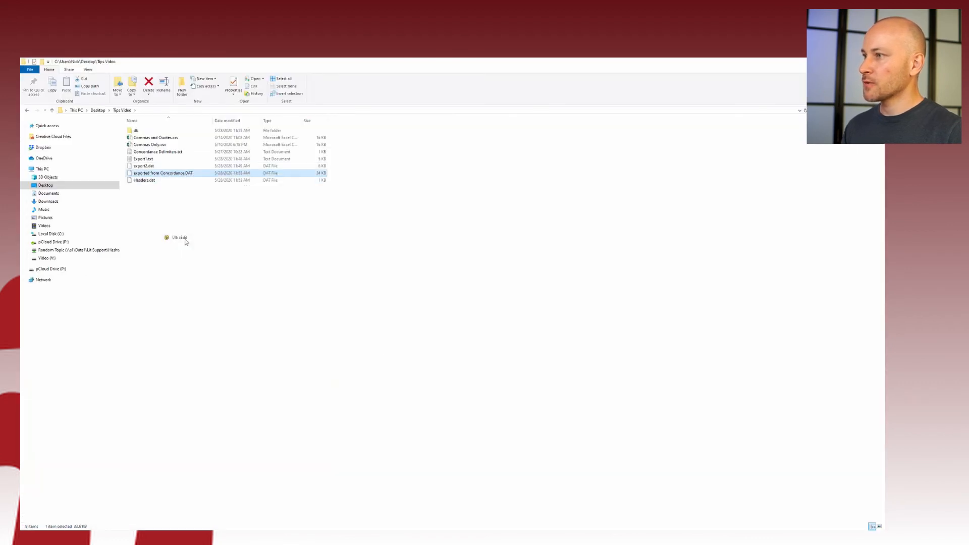
click(357, 263)
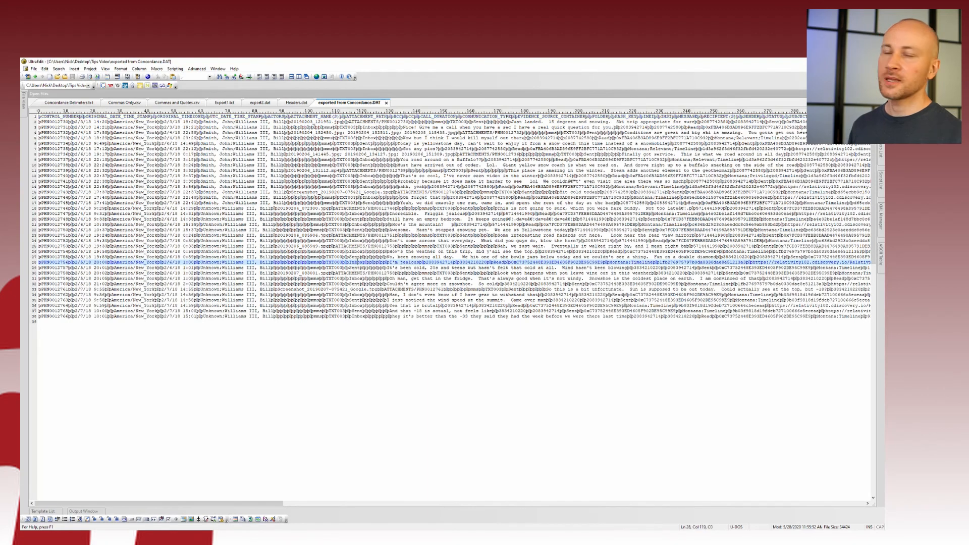